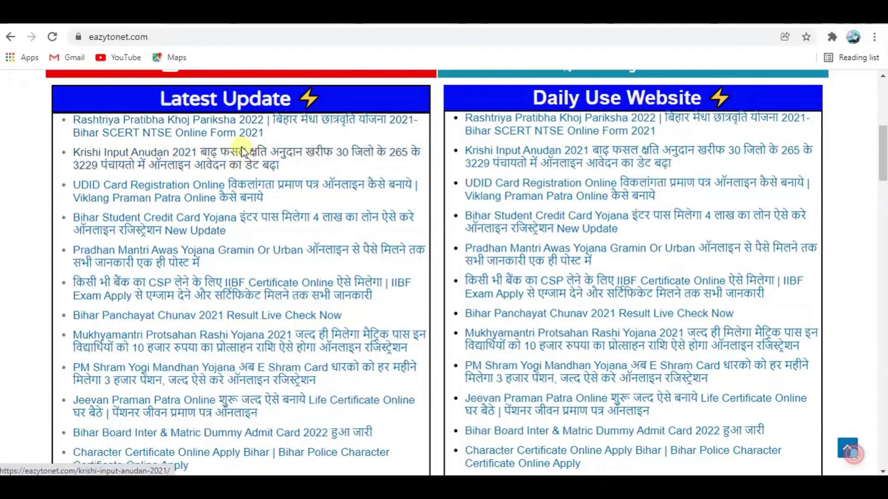
Open the "Rashtriya Pratibha Khoj Pariksha 2022" post from the site's Latest Update list
scroll(227, 138, up, 4)
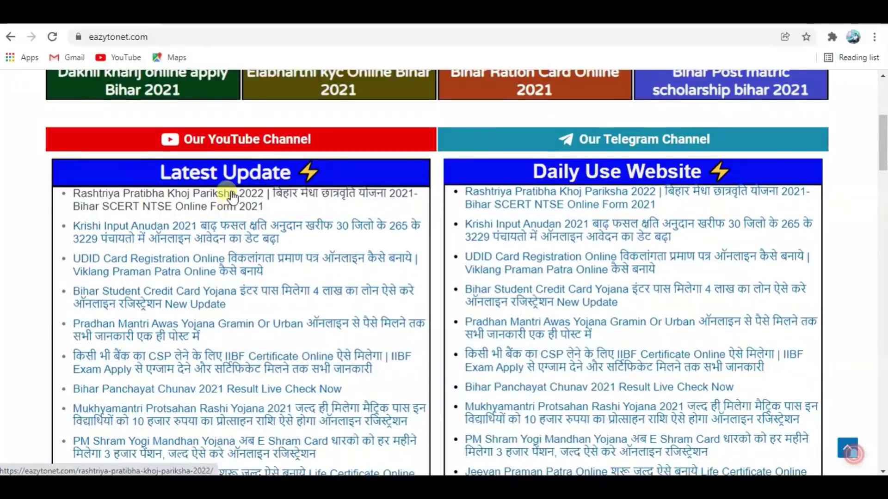
scroll(232, 194, up, 3)
scroll(281, 365, down, 1)
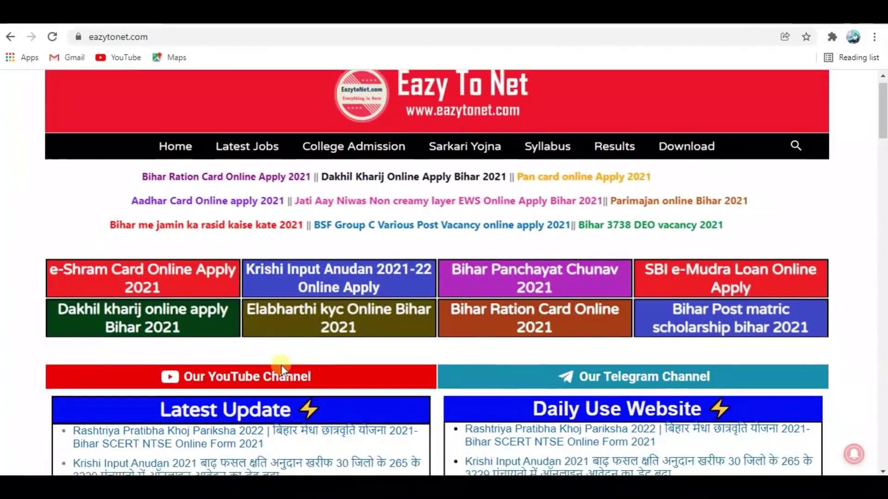
scroll(268, 394, up, 1)
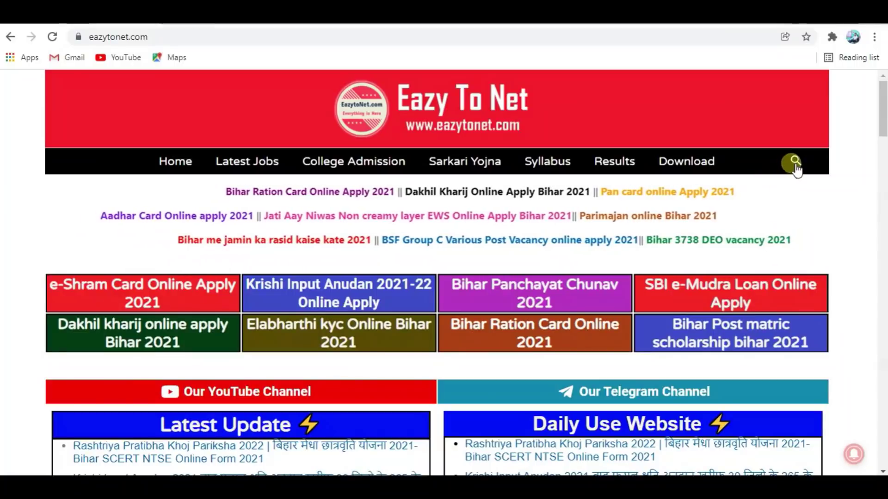
scroll(340, 333, down, 3)
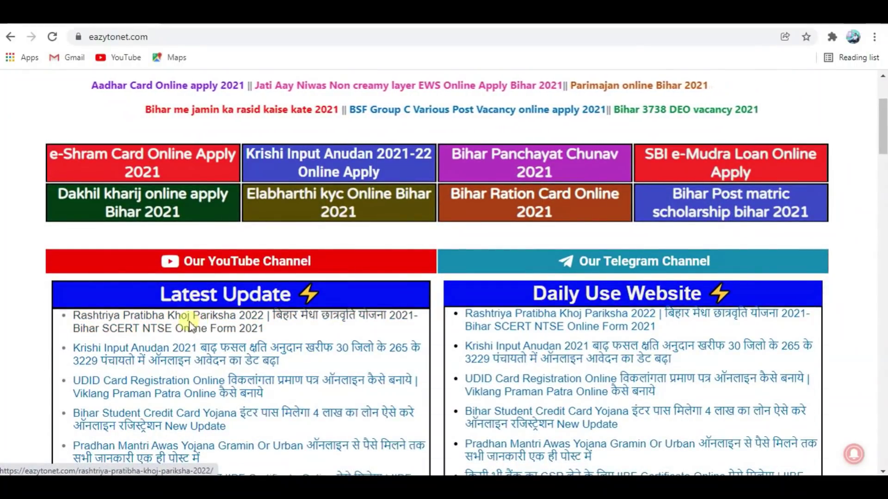
click(136, 319)
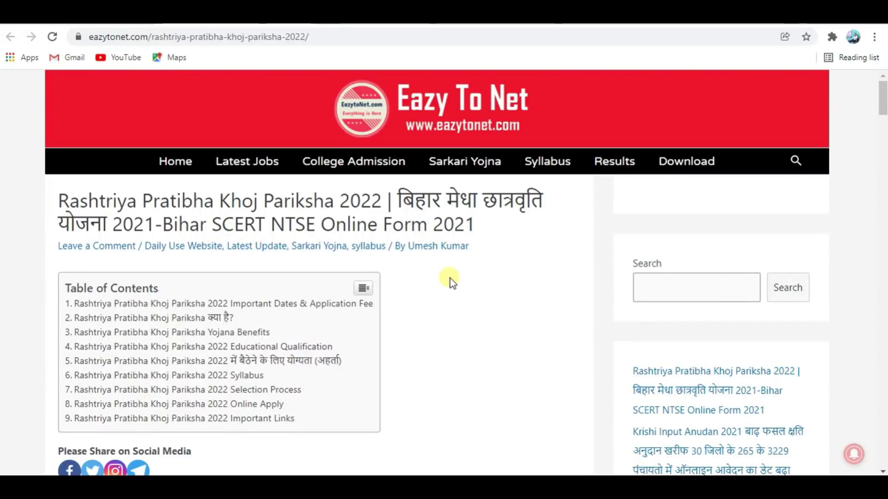
Review the application start and close dates, admit card dates and exam date in the post's Important Dates table
scroll(451, 278, down, 10)
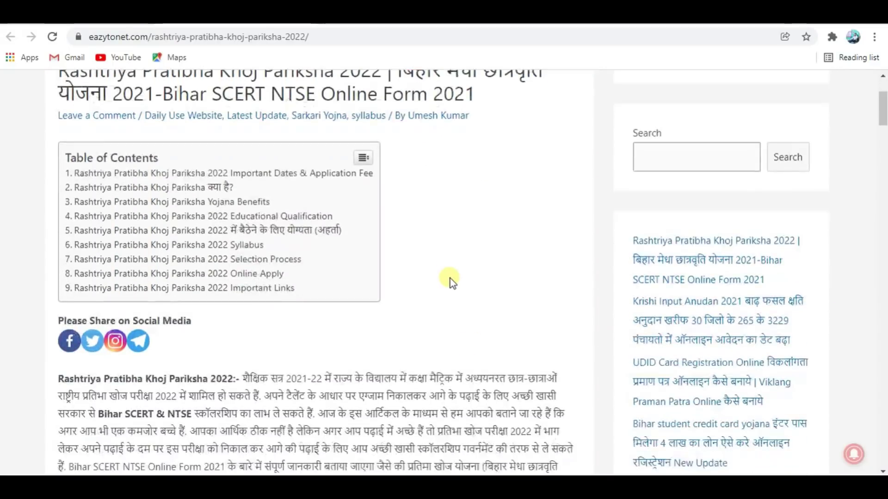
scroll(450, 278, down, 15)
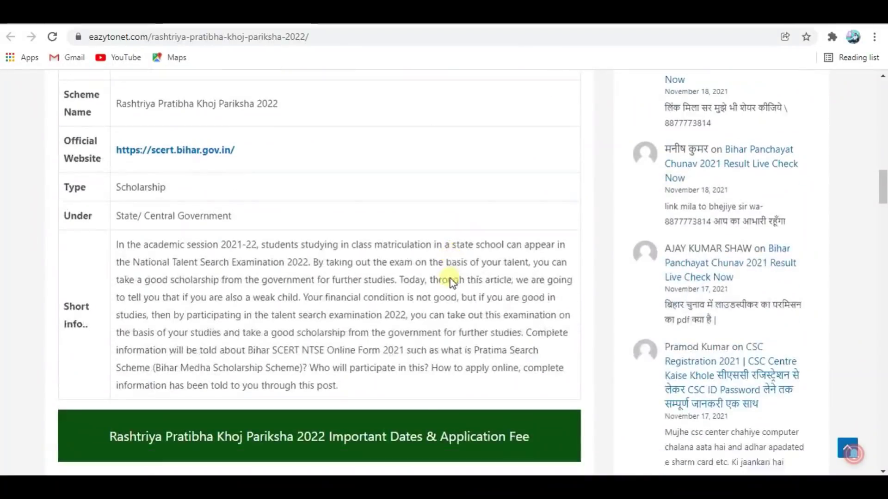
scroll(450, 278, up, 3)
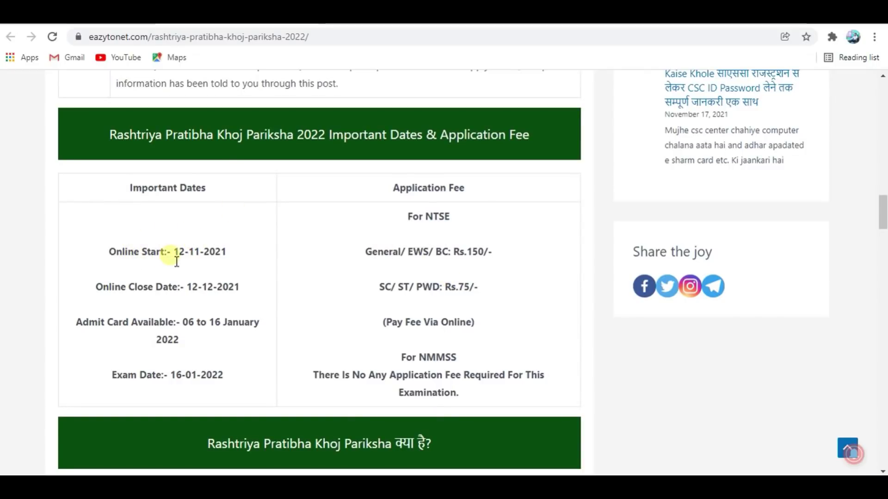
drag(174, 252, 238, 259)
click(240, 259)
drag(187, 287, 242, 293)
click(211, 310)
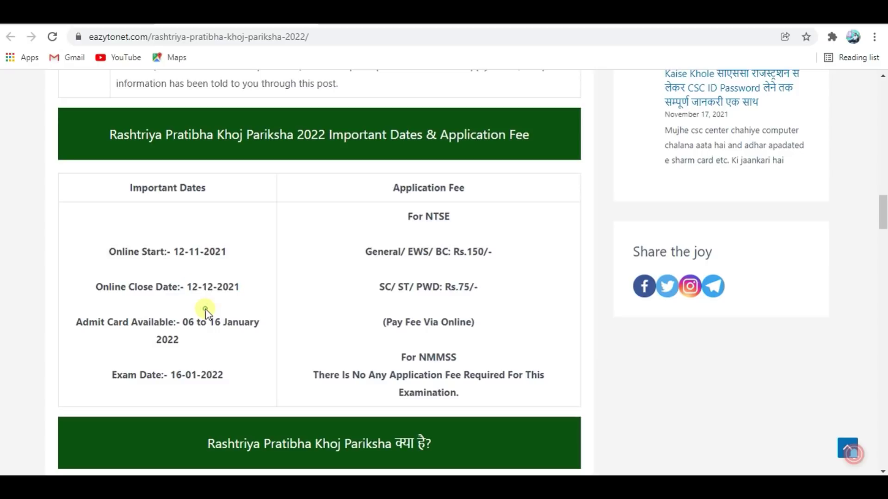
scroll(259, 302, down, 1)
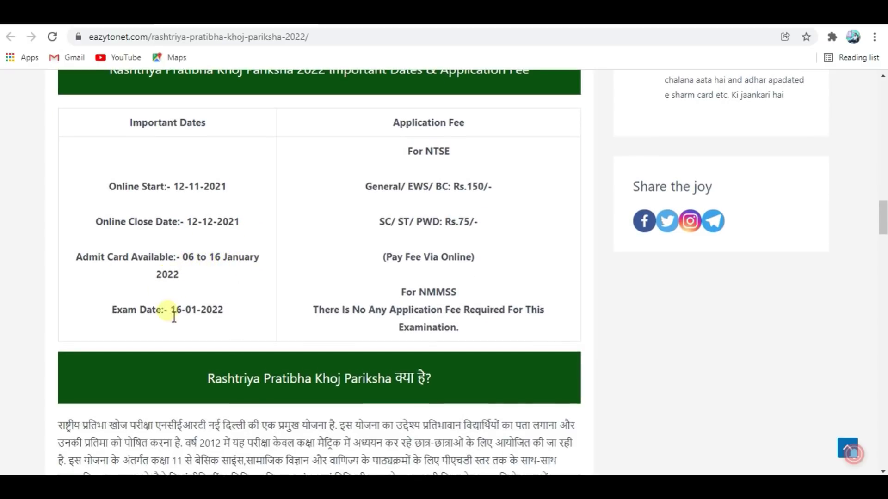
drag(111, 317, 198, 313)
click(228, 316)
Review the application fees listed for the NTSE and NMMSS examinations
drag(434, 156, 448, 158)
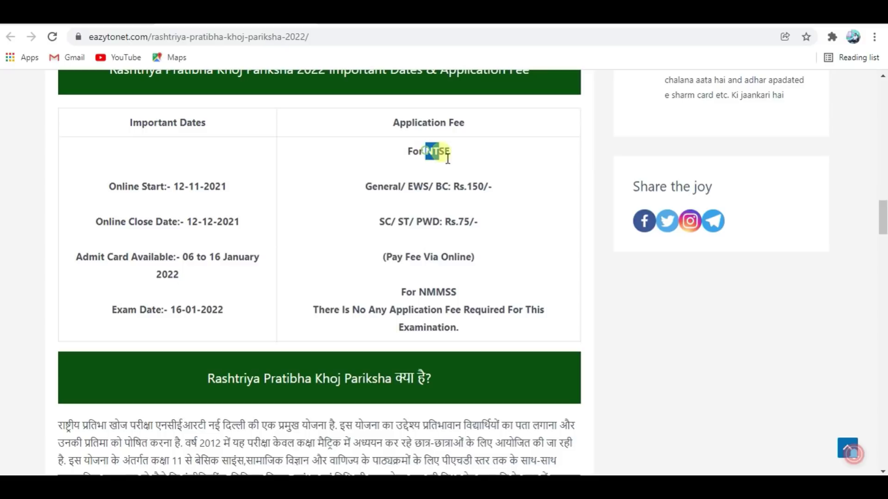
click(456, 156)
click(494, 188)
scroll(495, 245, down, 1)
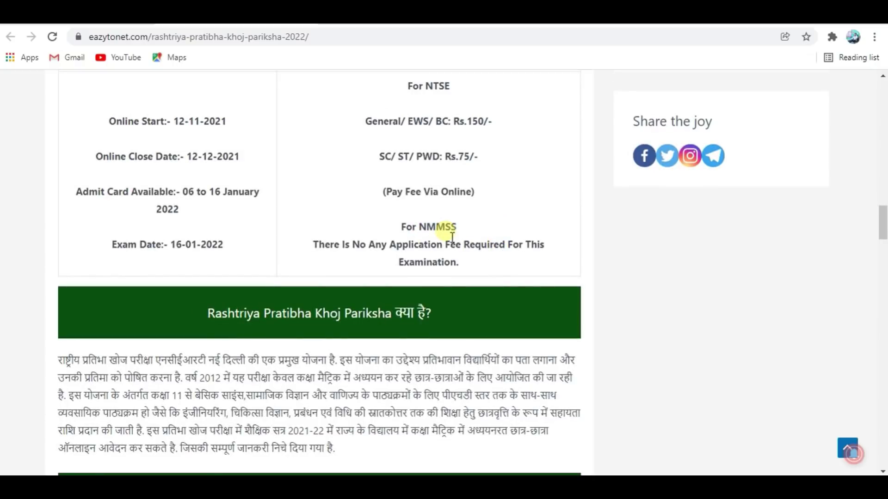
Read the Yojana Benefits and Educational Qualification sections, highlighting key phrases about the eligible class and the scholarship
scroll(453, 238, down, 5)
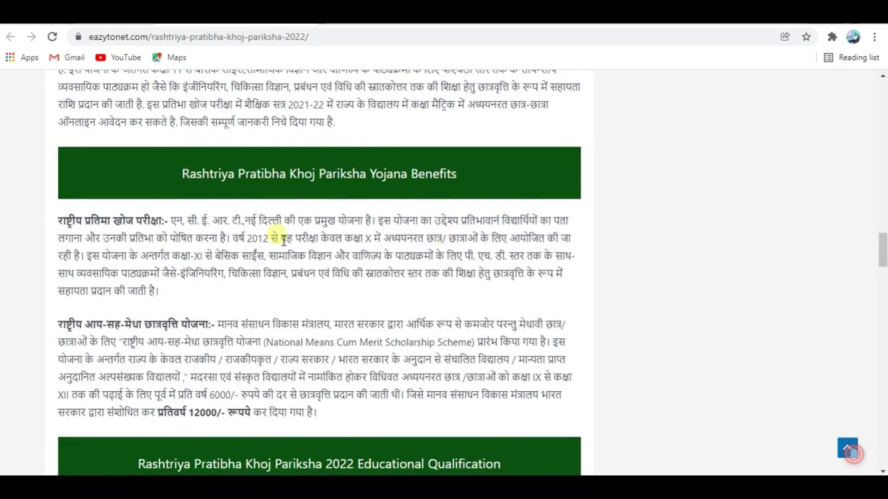
drag(245, 239, 370, 240)
click(399, 283)
scroll(399, 283, down, 2)
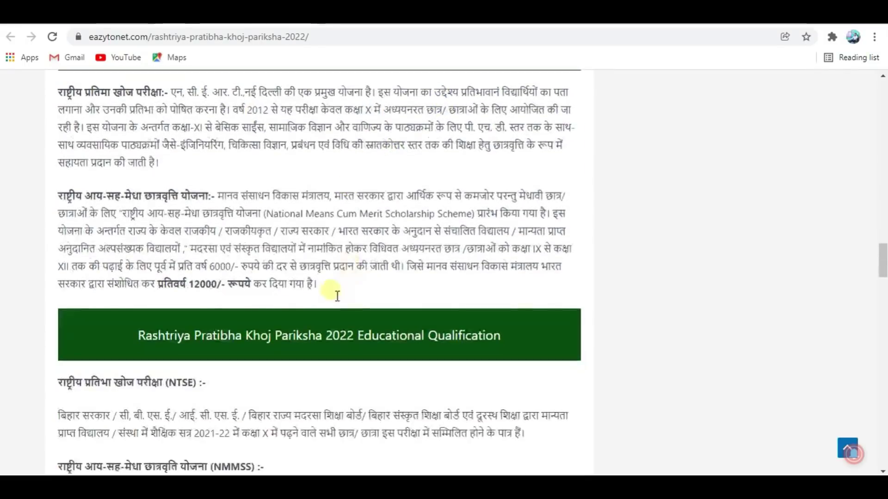
drag(273, 264, 329, 265)
click(356, 274)
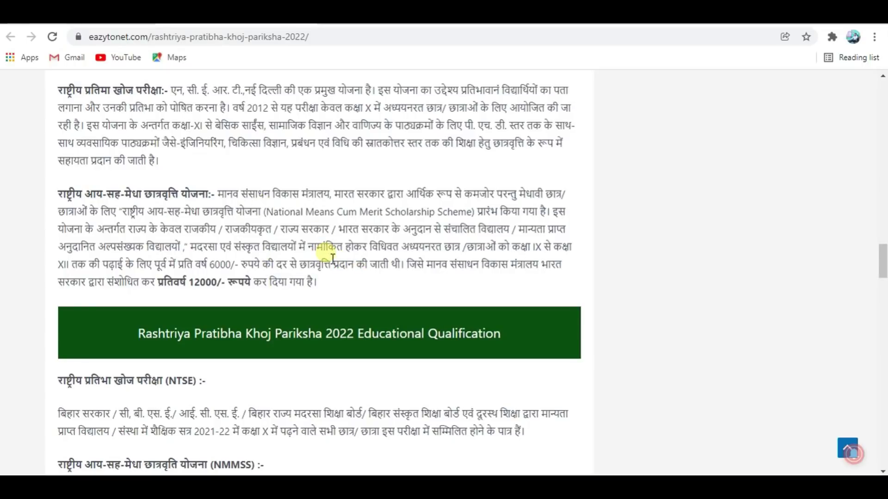
scroll(333, 258, down, 4)
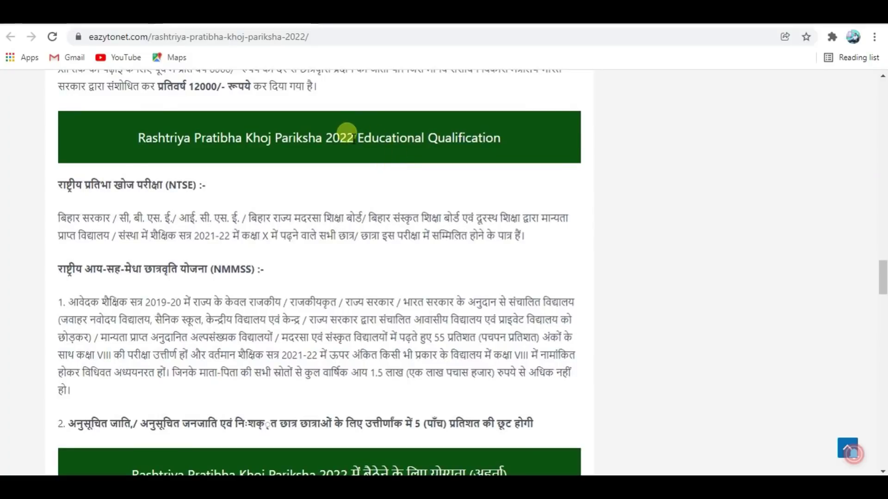
scroll(351, 232, down, 3)
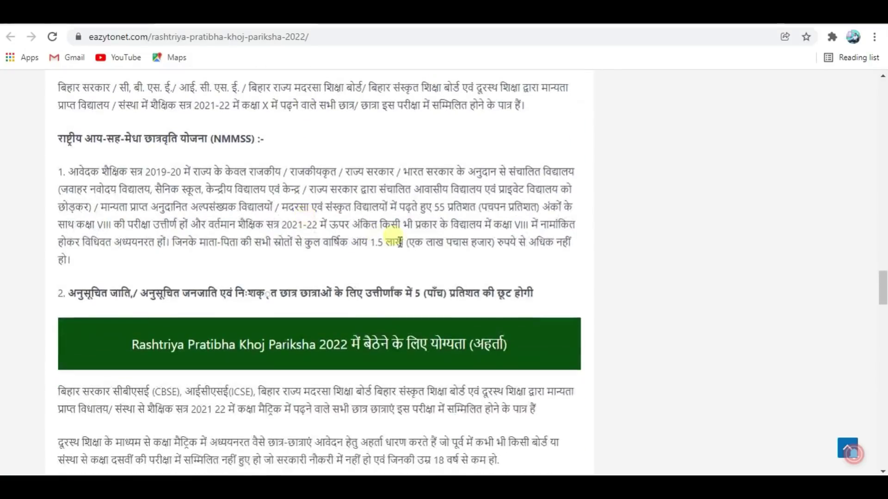
Go past the eligibility criteria to the Syllabus section and highlight its heading
scroll(397, 241, down, 8)
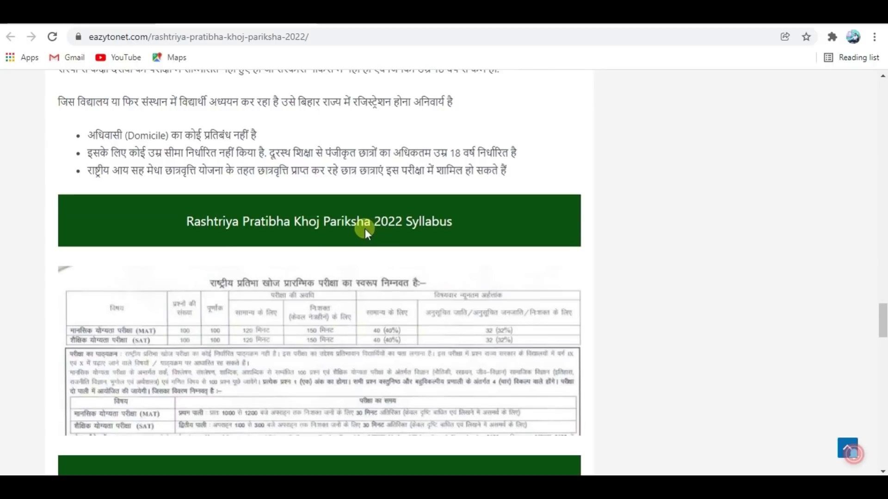
mouse_move(185, 222)
mouse_down()
mouse_move(454, 224)
mouse_move(196, 218)
mouse_up()
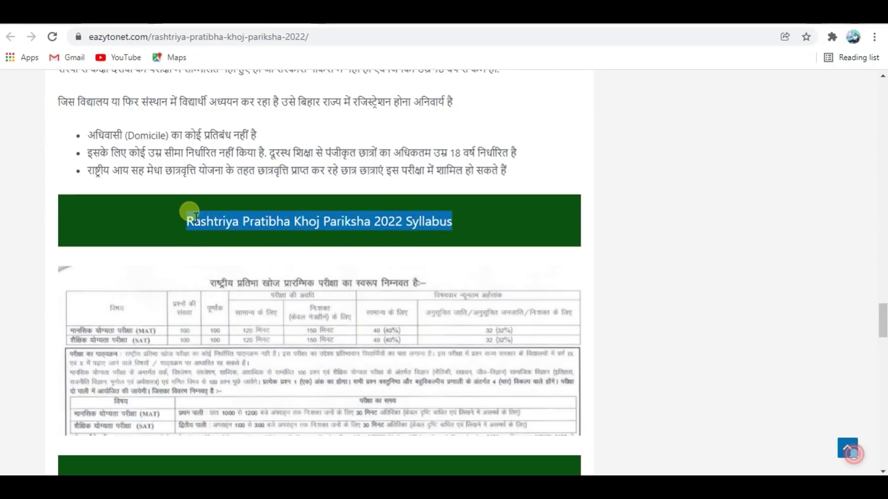
click(543, 236)
drag(402, 221, 503, 218)
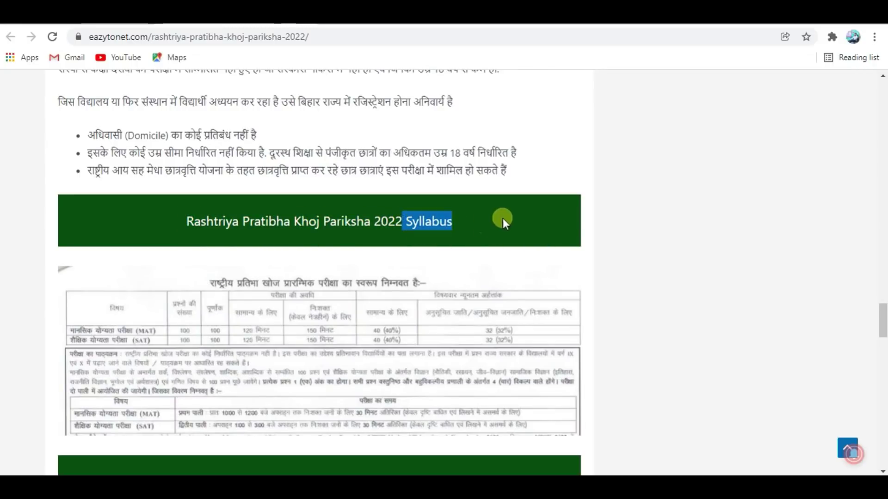
click(503, 218)
Examine the syllabus tables and the Selection Process section, highlighting the words "Selection Process" in its heading
scroll(490, 232, down, 4)
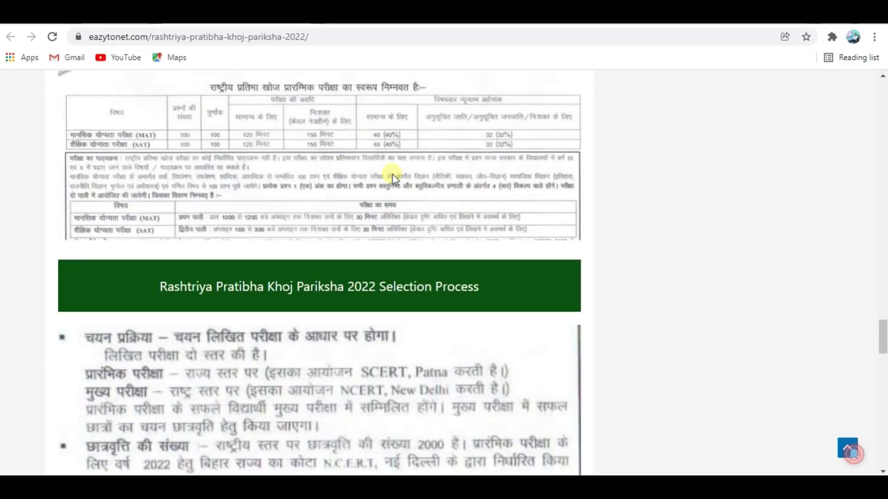
scroll(393, 175, down, 3)
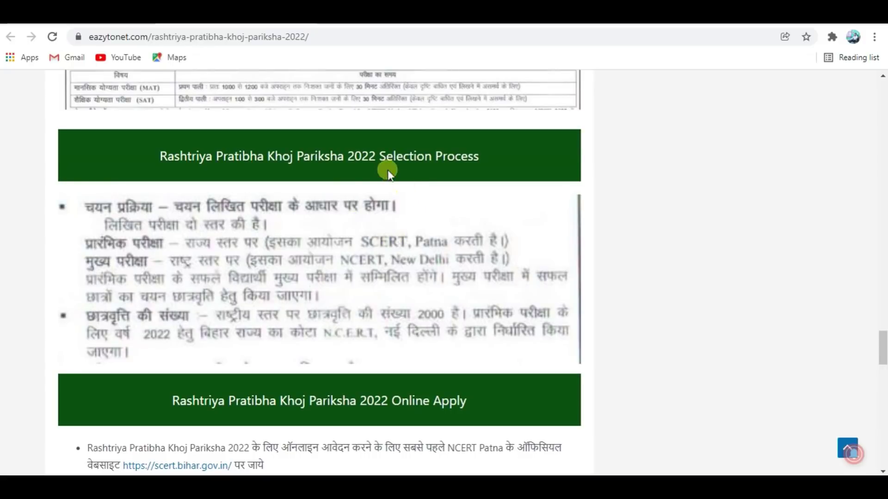
drag(377, 159, 475, 159)
click(504, 157)
scroll(206, 192, down, 1)
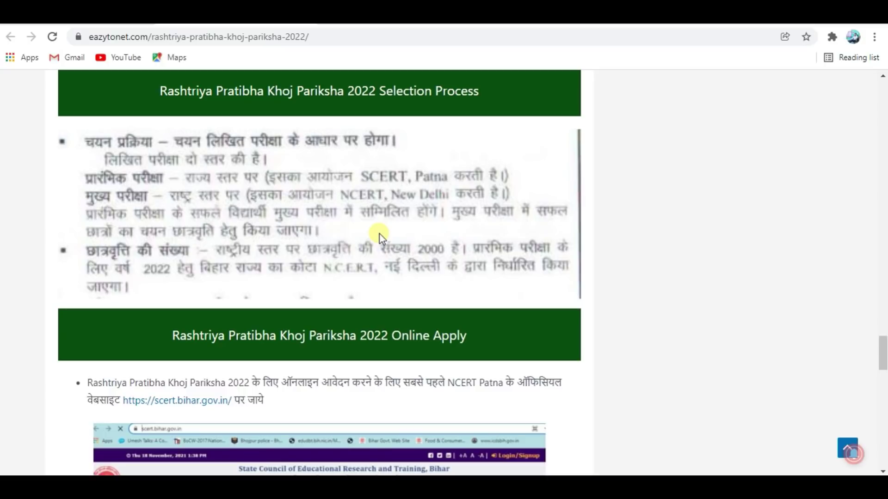
Read the Online Apply instructions for registering through the official SCERT Bihar website
scroll(380, 234, down, 1)
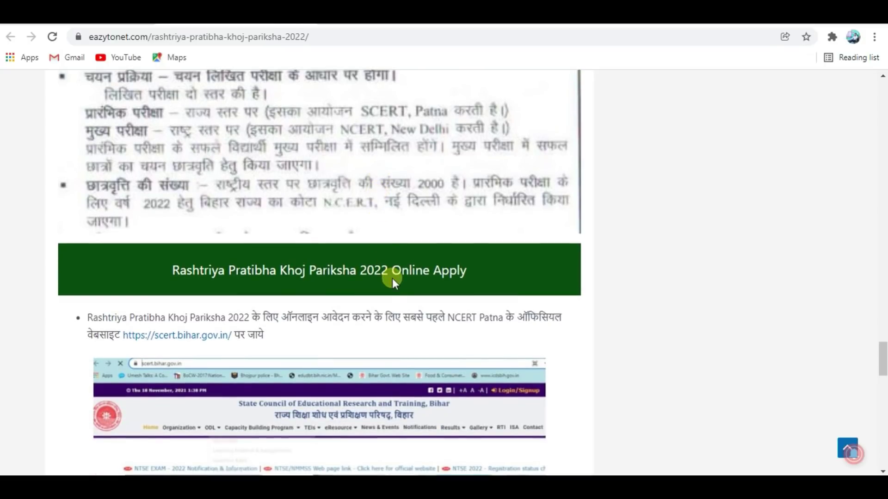
scroll(392, 279, down, 1)
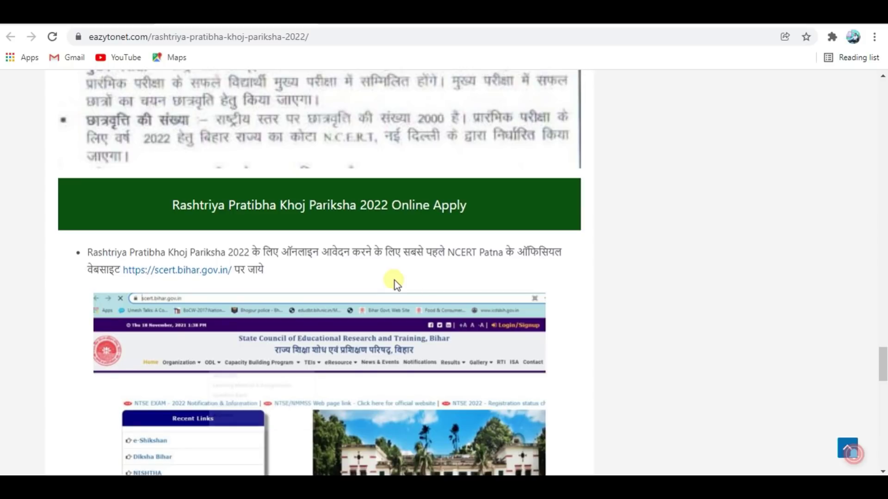
scroll(499, 292, down, 5)
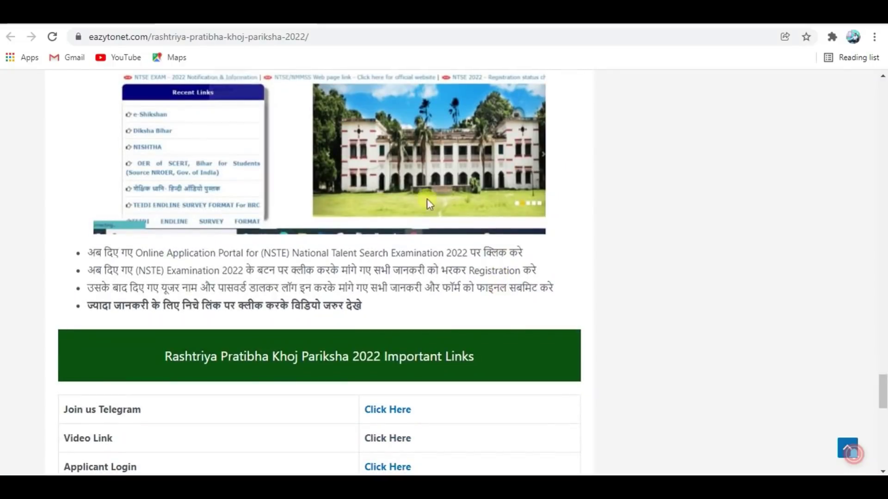
scroll(417, 262, down, 3)
scroll(418, 262, up, 4)
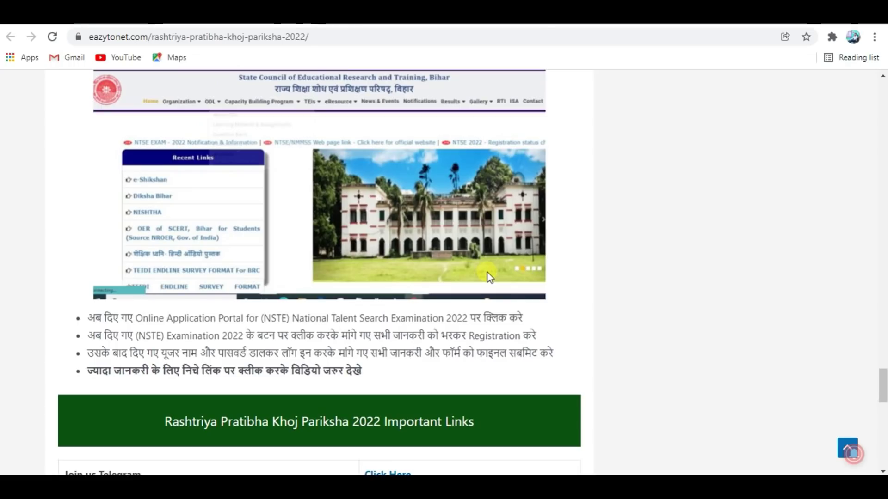
Open the Download Notification link in the post's Important Links table
scroll(488, 273, down, 4)
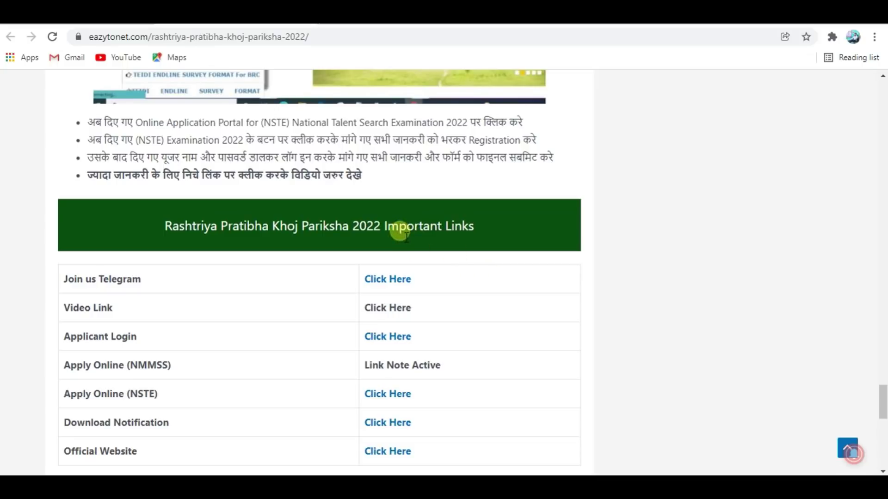
drag(386, 225, 517, 221)
click(517, 221)
scroll(489, 257, down, 4)
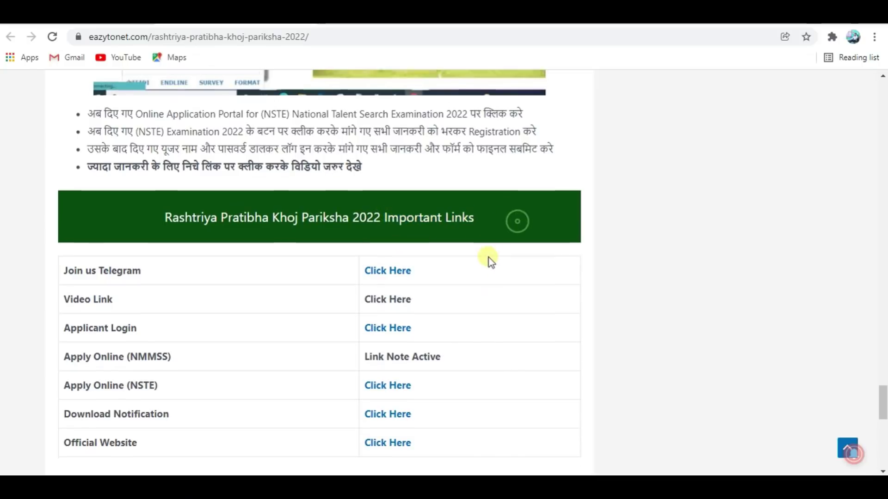
drag(65, 228, 177, 235)
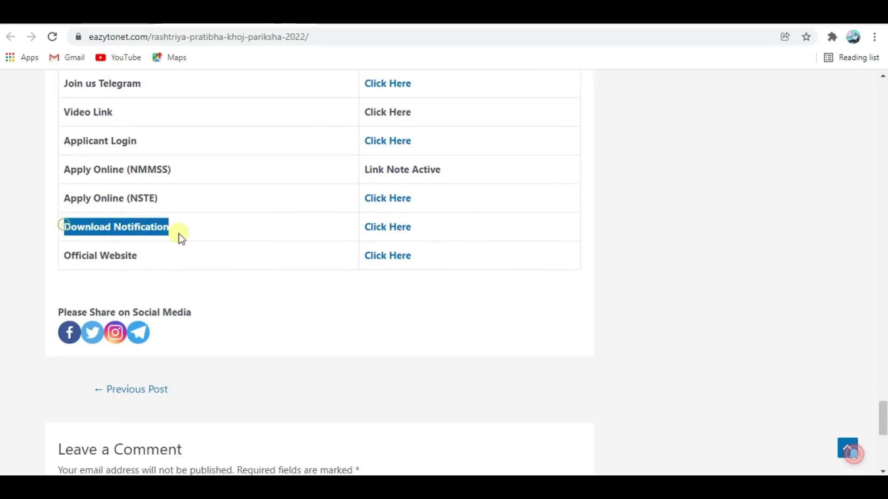
click(383, 230)
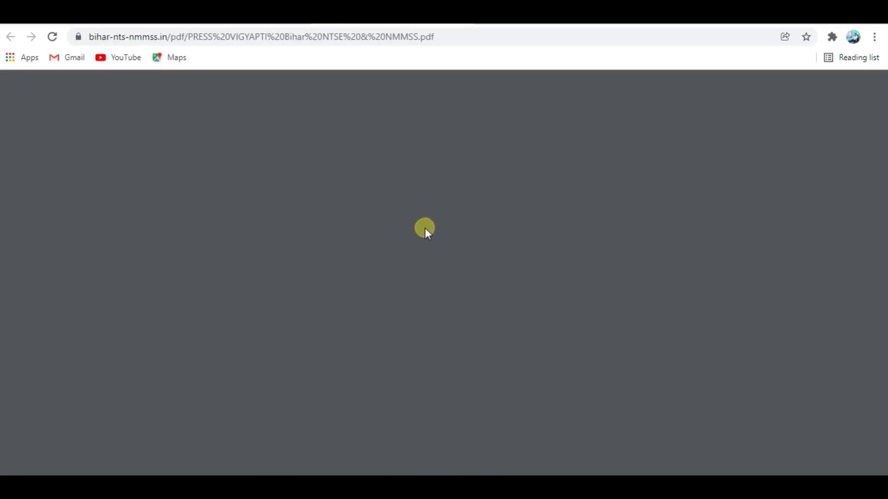
Look through both pages of the notification PDF and return to its beginning
scroll(430, 245, down, 5)
scroll(444, 259, down, 8)
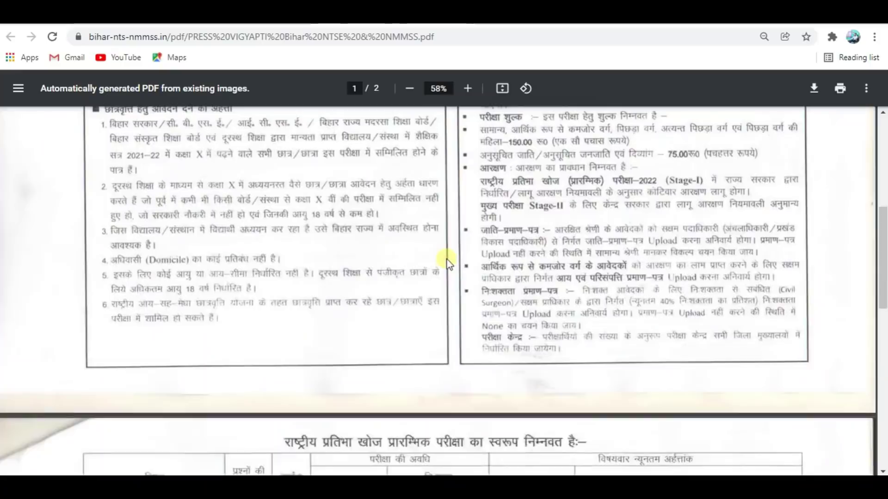
scroll(447, 274, up, 10)
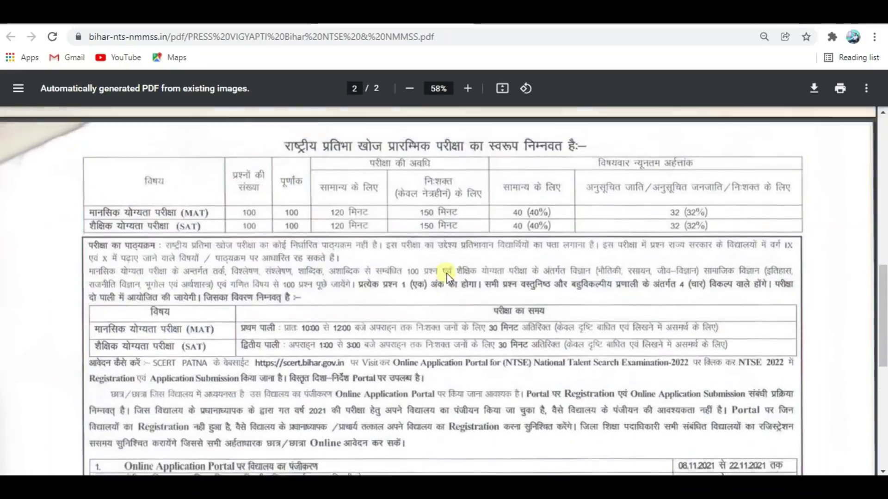
scroll(447, 274, down, 15)
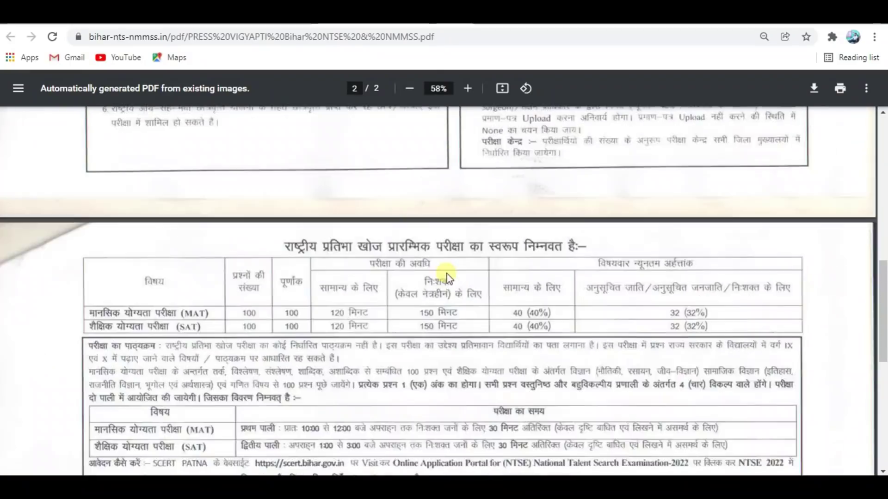
scroll(517, 300, up, 15)
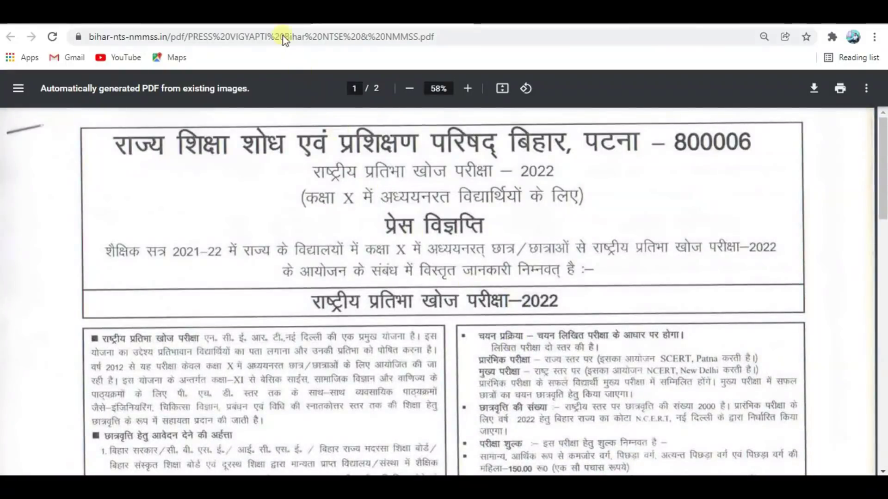
Close the notification PDF and open the Apply Online (NSTE) link in the post's Important Links table
key(ctrl+w)
click(322, 269)
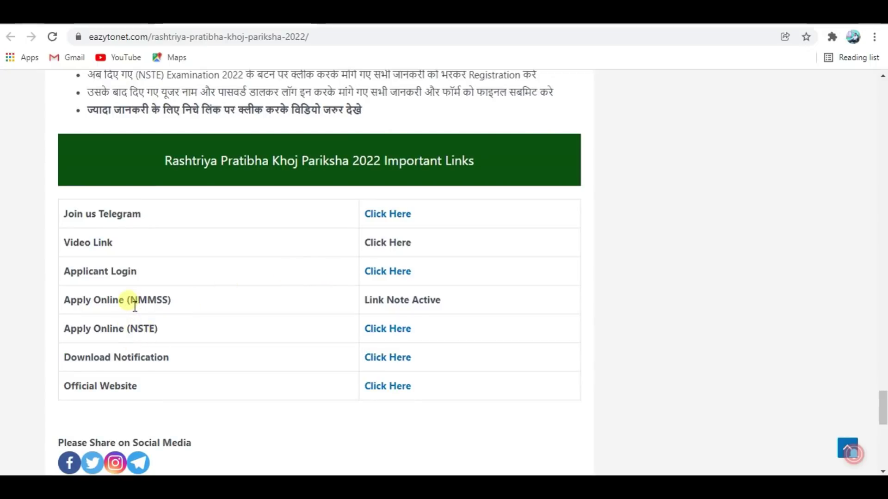
drag(131, 301, 186, 306)
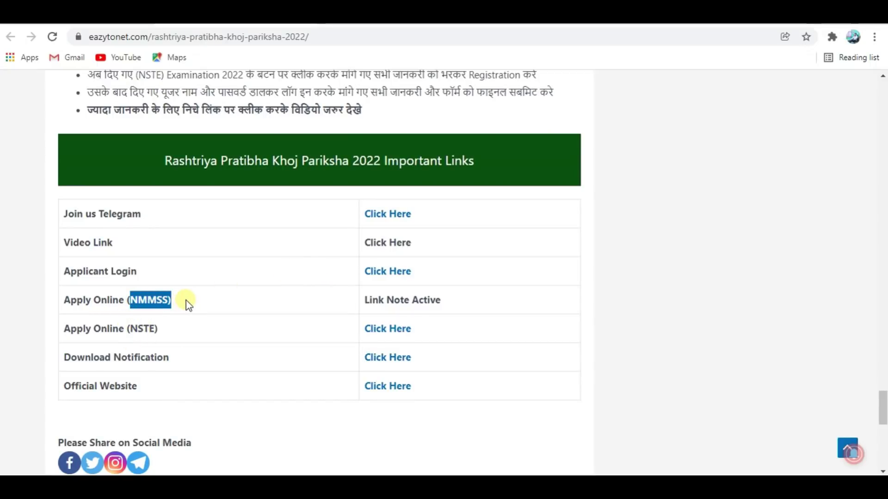
click(187, 301)
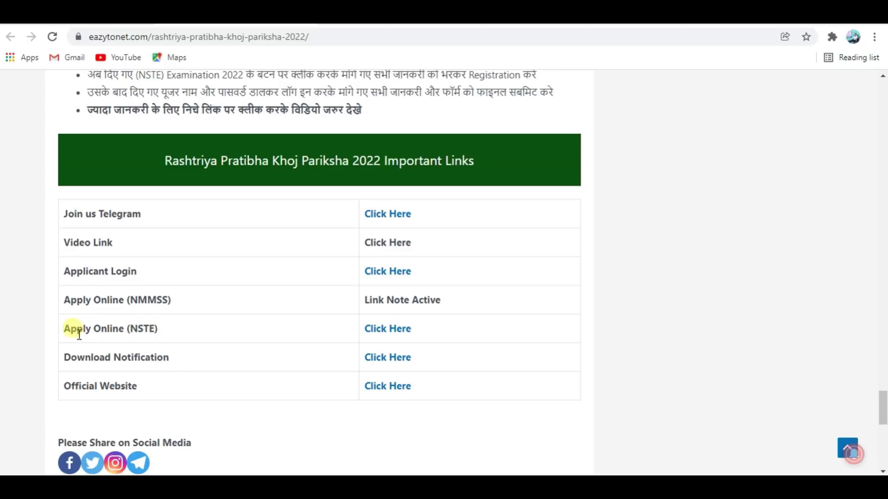
click(375, 330)
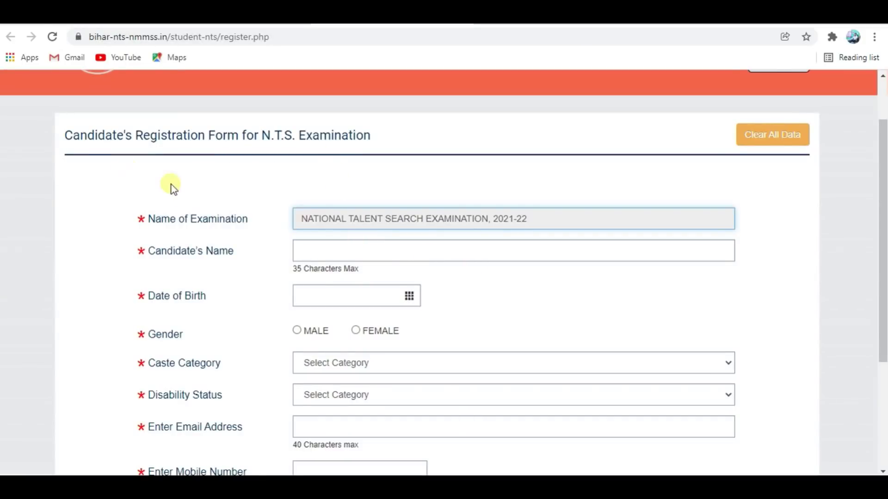
Examine the N.T.S. Examination registration form's heading, its Name of Examination field and the candidate fields below it
double_click(141, 135)
click(233, 159)
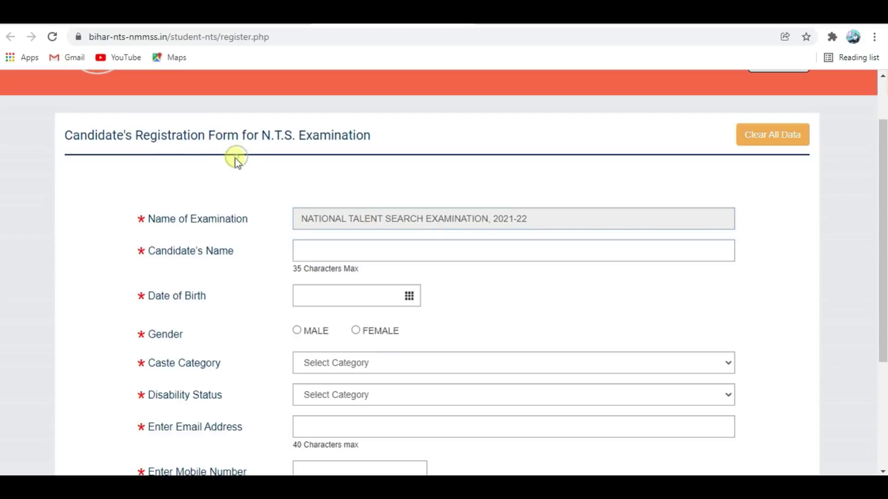
click(624, 256)
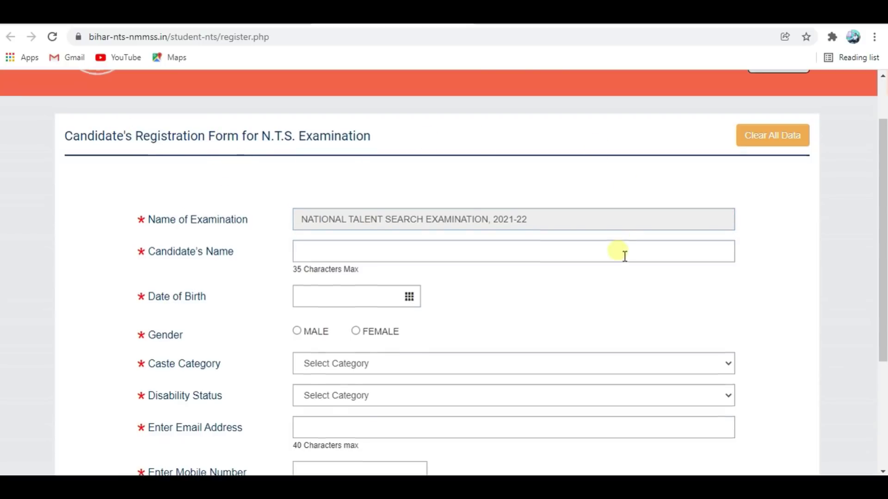
scroll(625, 255, up, 2)
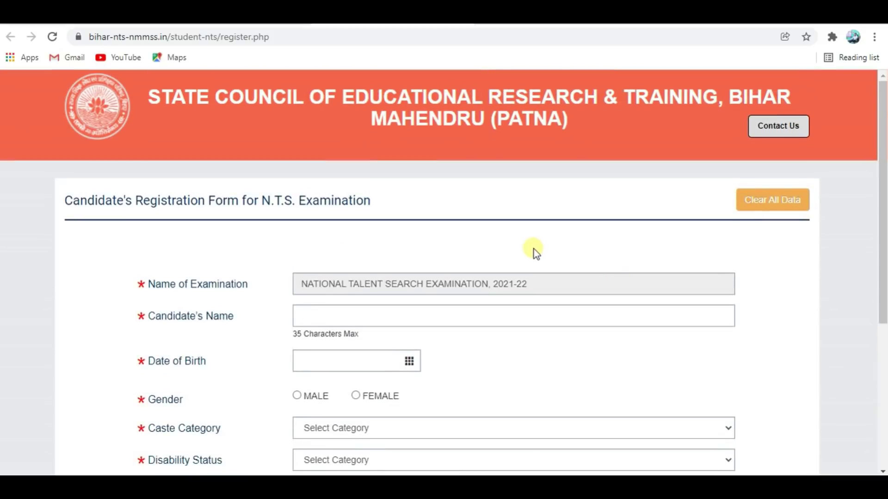
scroll(462, 256, down, 2)
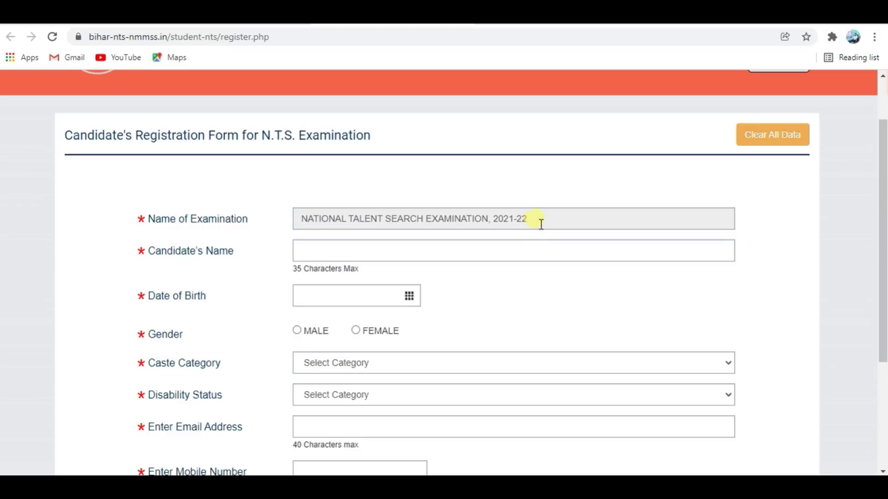
drag(541, 224, 297, 218)
click(427, 224)
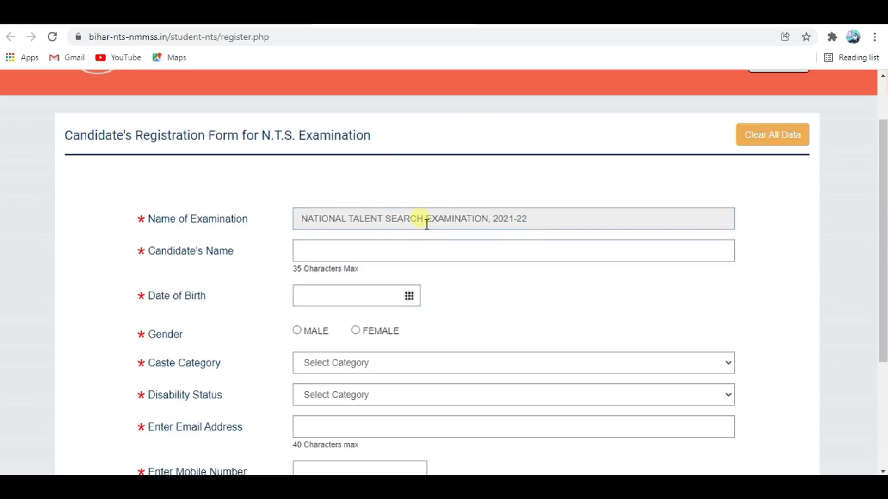
scroll(370, 215, down, 1)
click(312, 185)
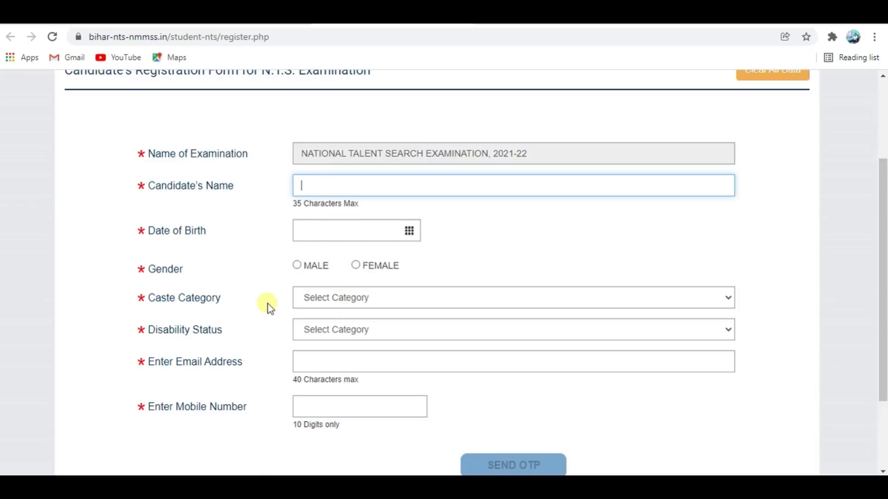
Try the caste categories O.B.C., General, E.W.S. and S.C. to compare the extra fields each one requires
click(309, 298)
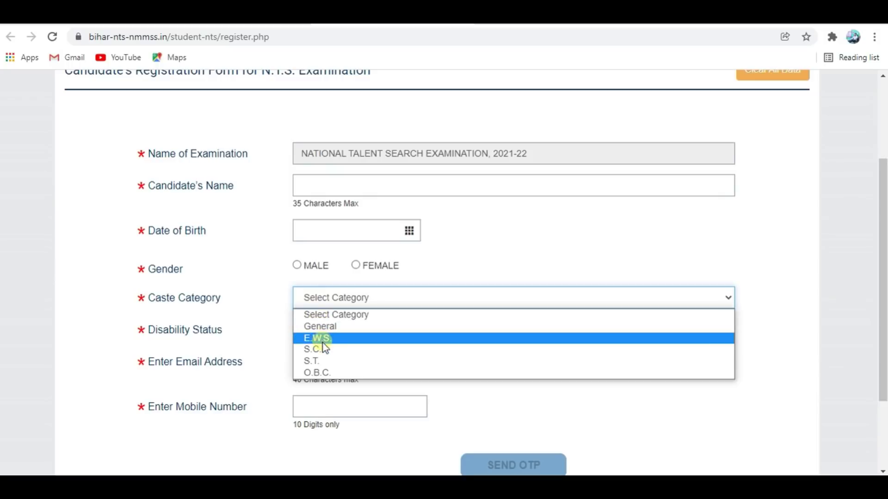
click(325, 373)
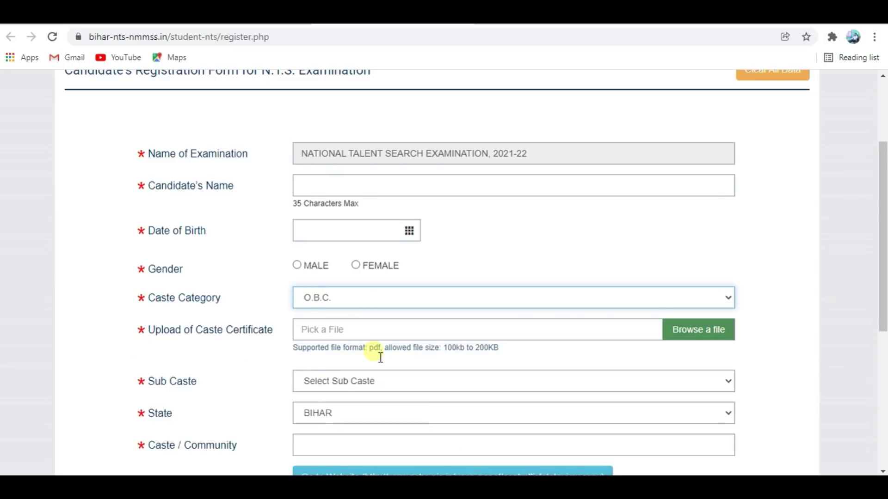
scroll(372, 351, down, 1)
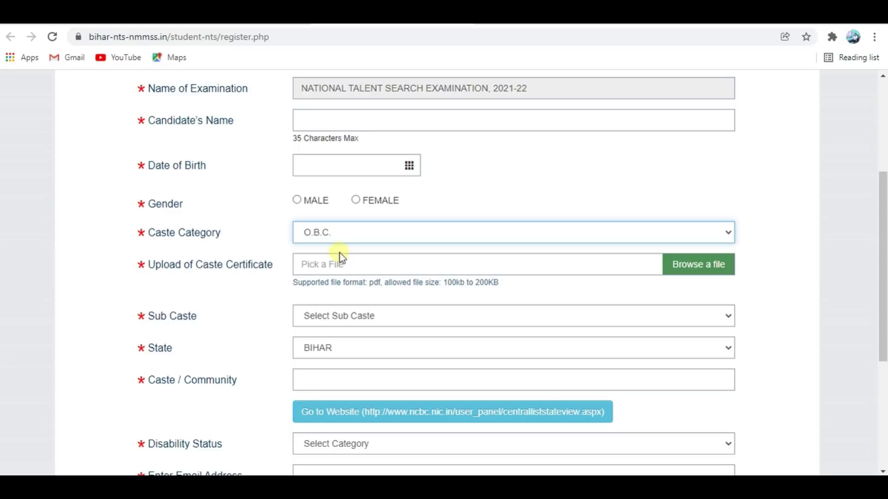
click(326, 230)
click(320, 261)
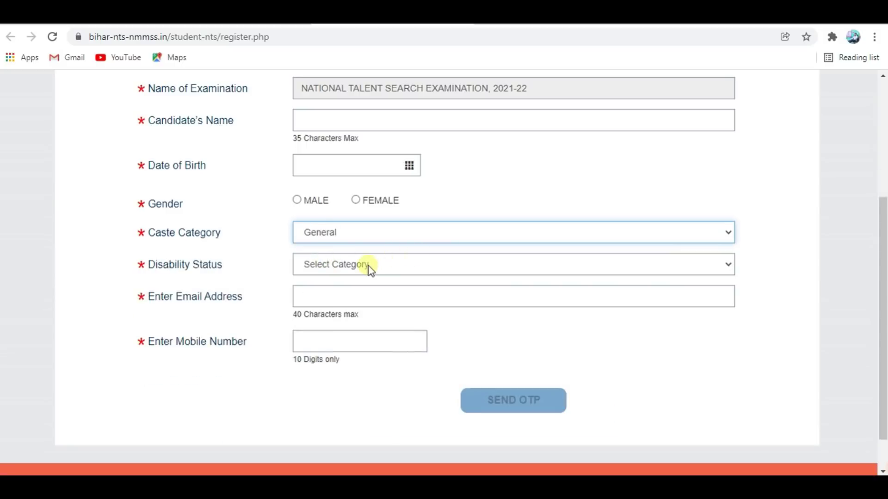
click(336, 239)
click(323, 272)
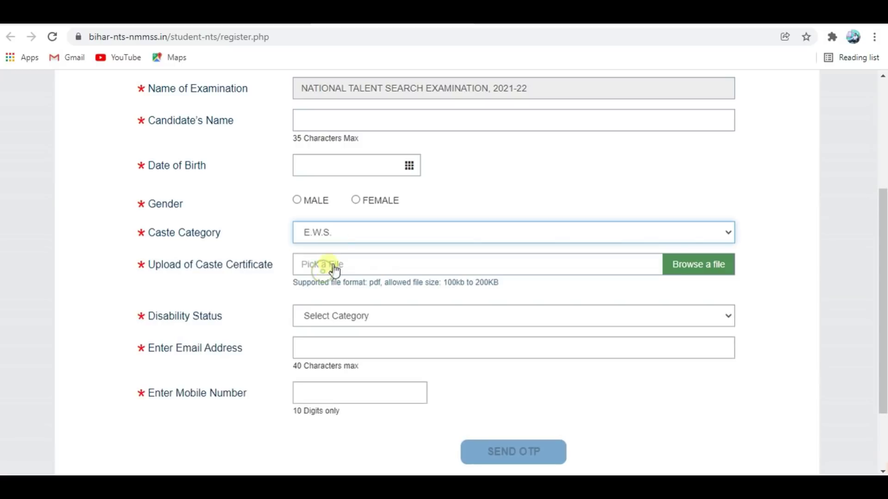
click(338, 234)
click(324, 284)
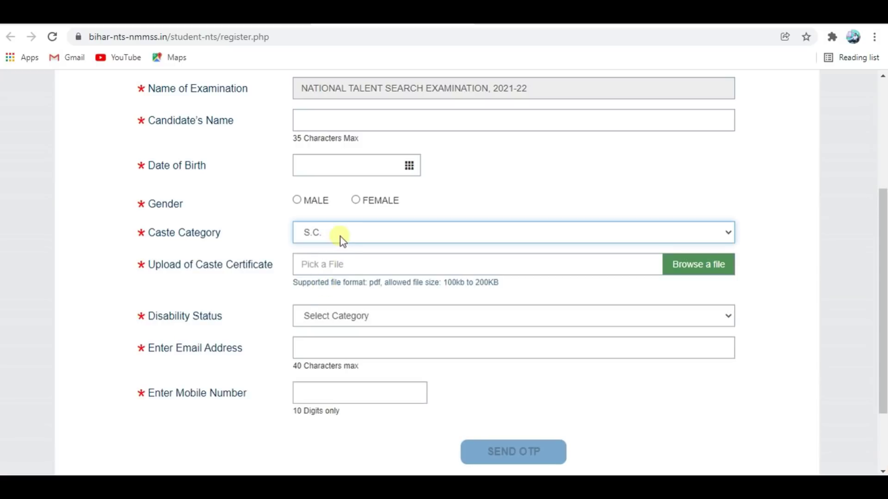
click(340, 235)
click(327, 307)
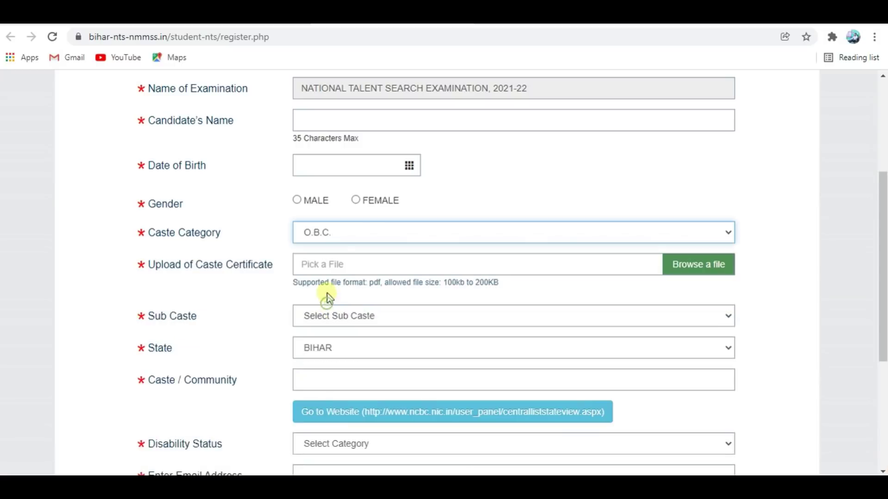
Set the candidate's caste category to General and the disability status to None
click(332, 231)
click(334, 261)
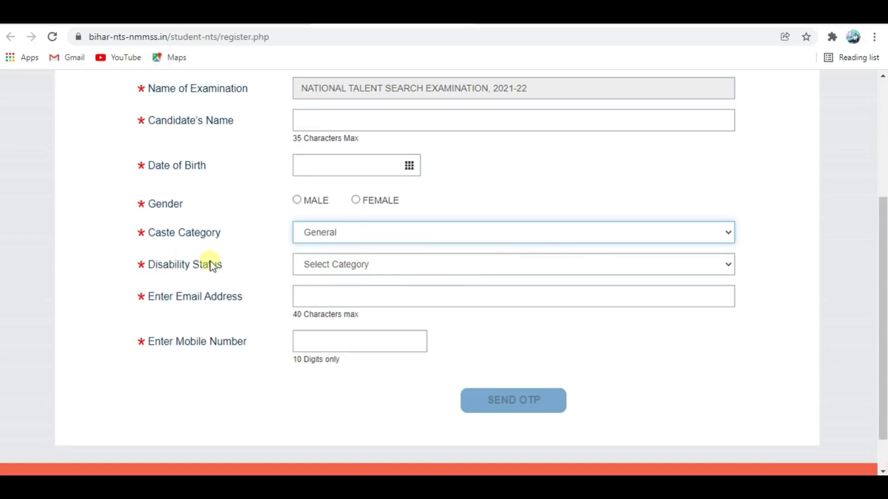
click(322, 261)
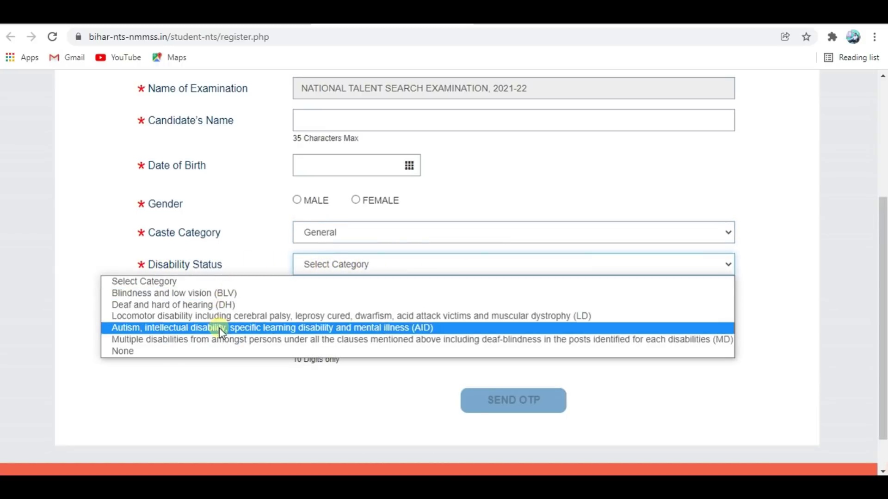
click(172, 351)
Verify the mobile number with the entered OTP and submit the registration form
scroll(363, 324, down, 1)
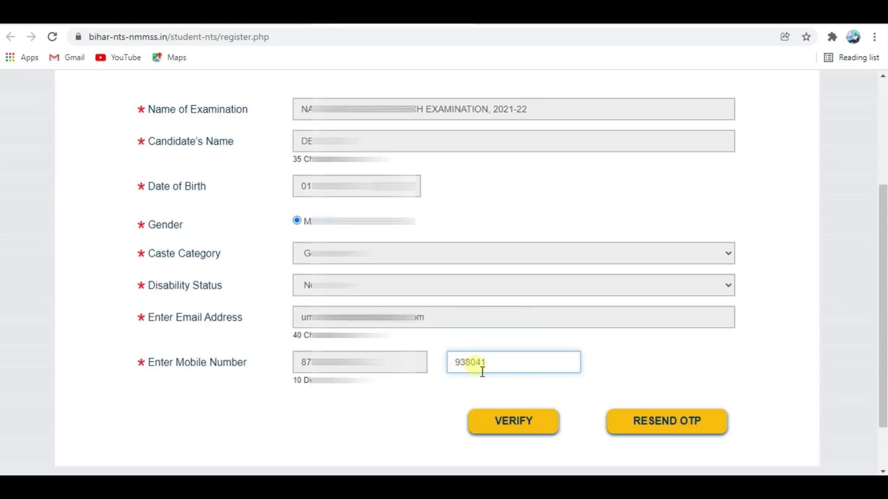
click(515, 423)
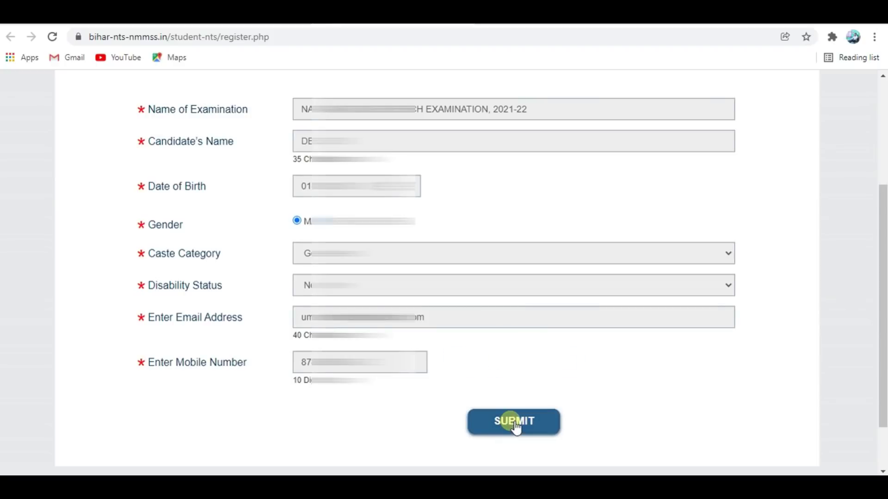
click(514, 423)
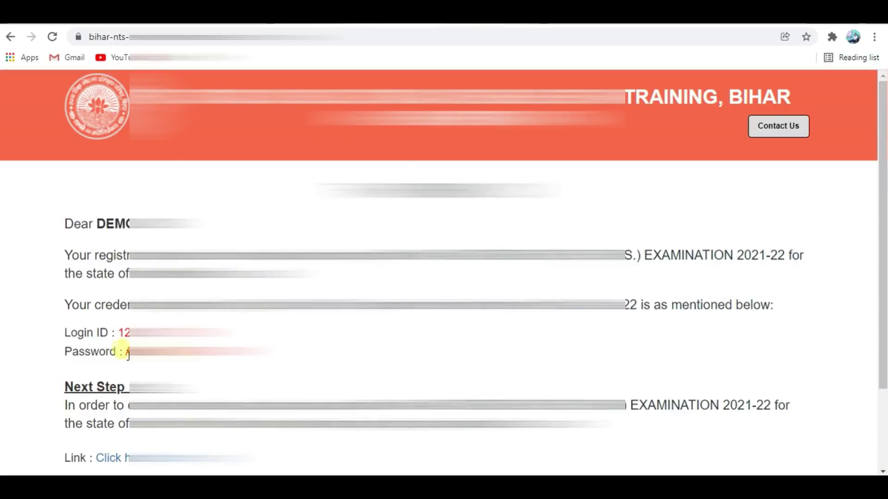
Review the issued login ID and password on the confirmation page, and follow its login link
double_click(121, 331)
double_click(126, 350)
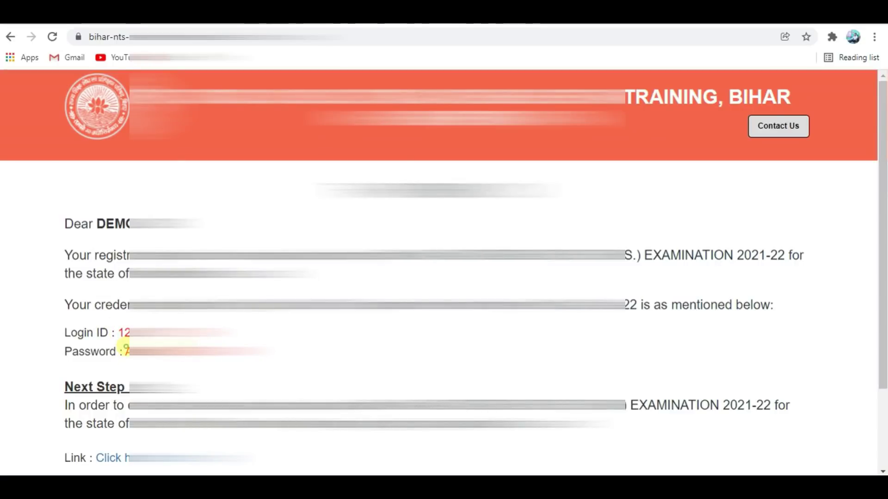
double_click(134, 332)
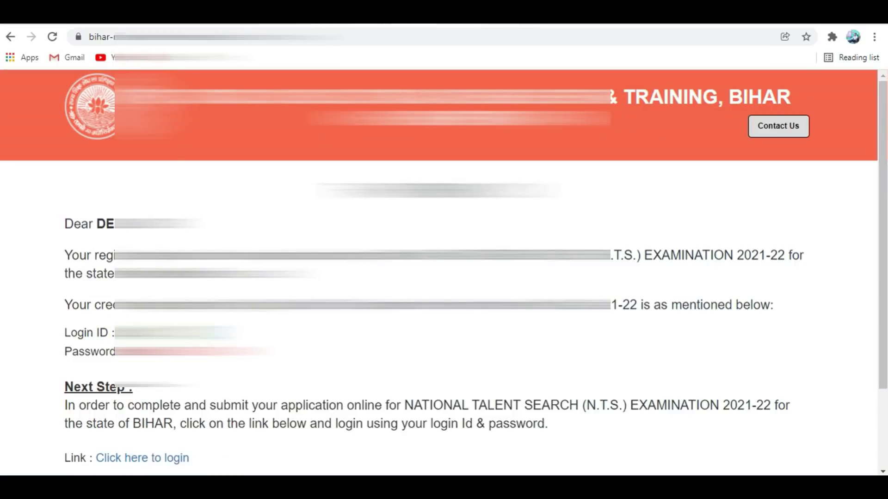
scroll(105, 355, down, 3)
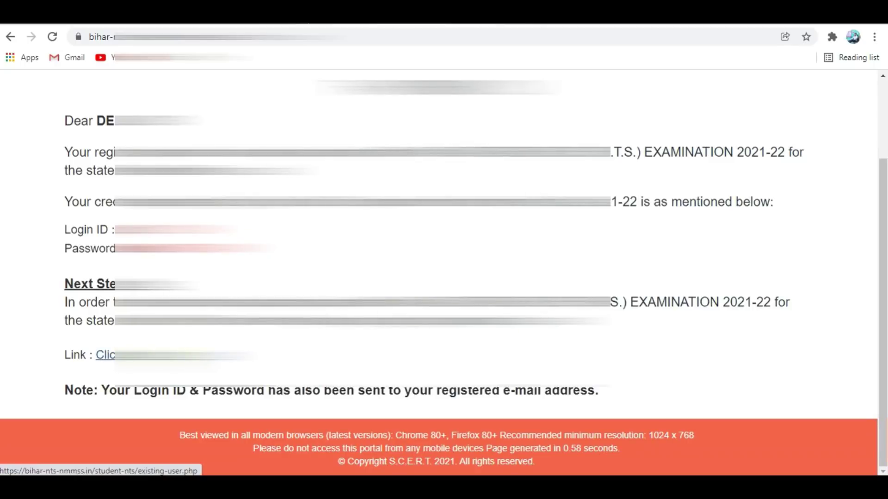
click(150, 362)
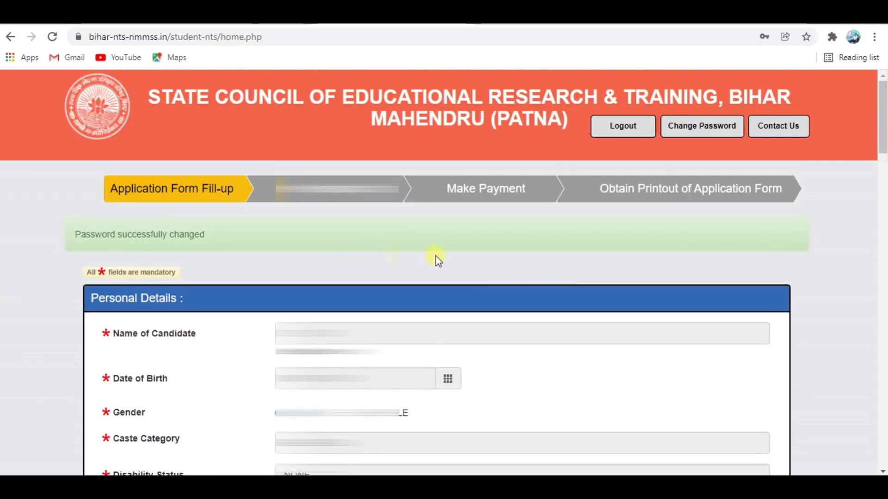
Go through the Personal Details section, including the parents' name fields, and set the candidate's area of residence to RURAL
scroll(435, 256, down, 2)
scroll(435, 256, down, 2)
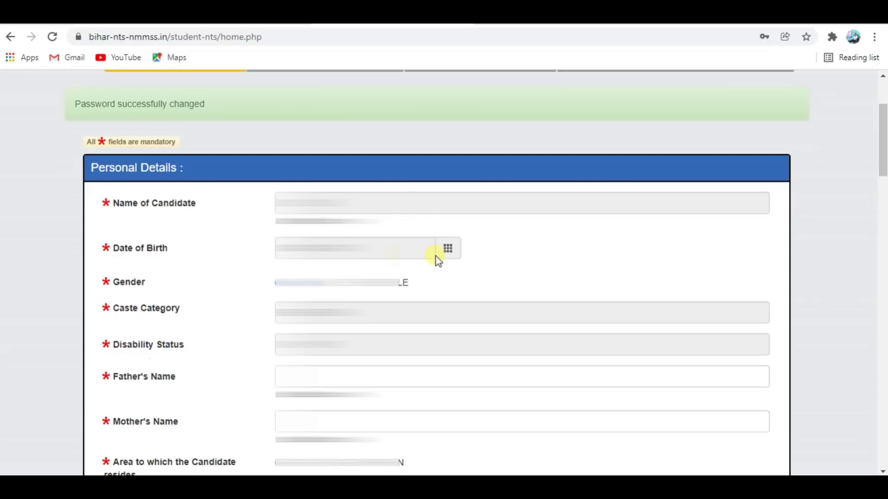
scroll(429, 287, down, 2)
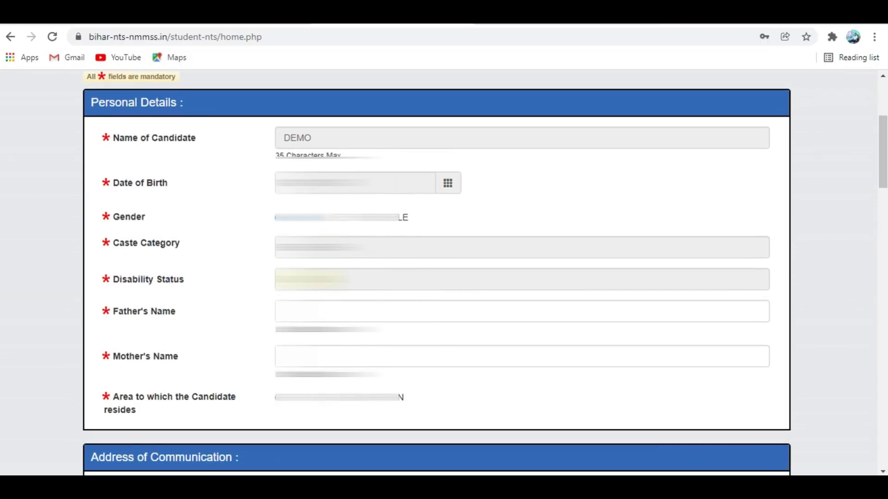
click(522, 311)
scroll(436, 256, down, 2)
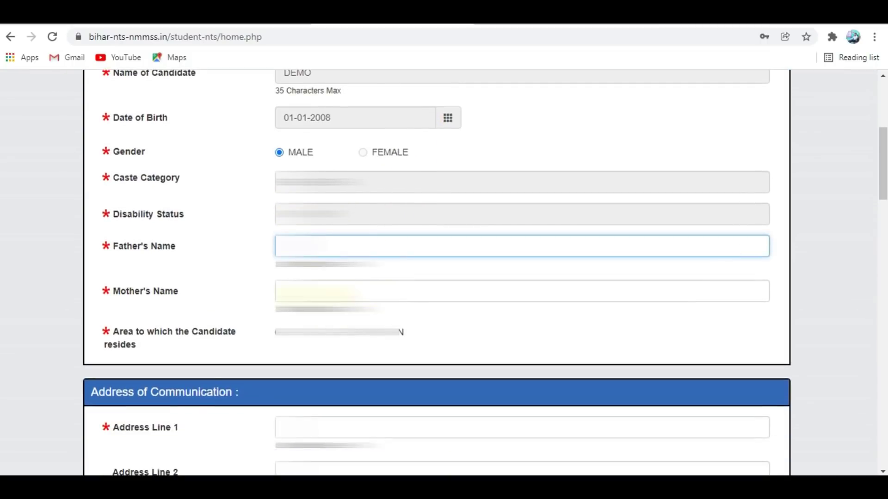
click(521, 291)
scroll(358, 306, down, 2)
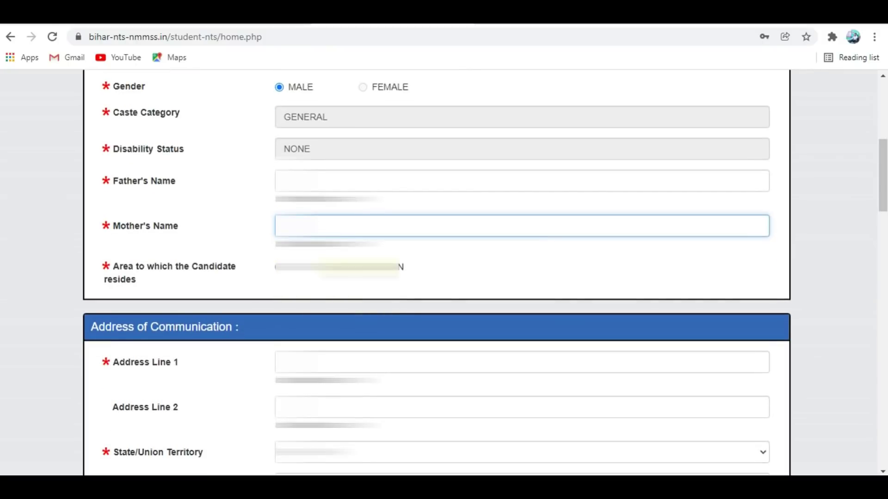
click(273, 267)
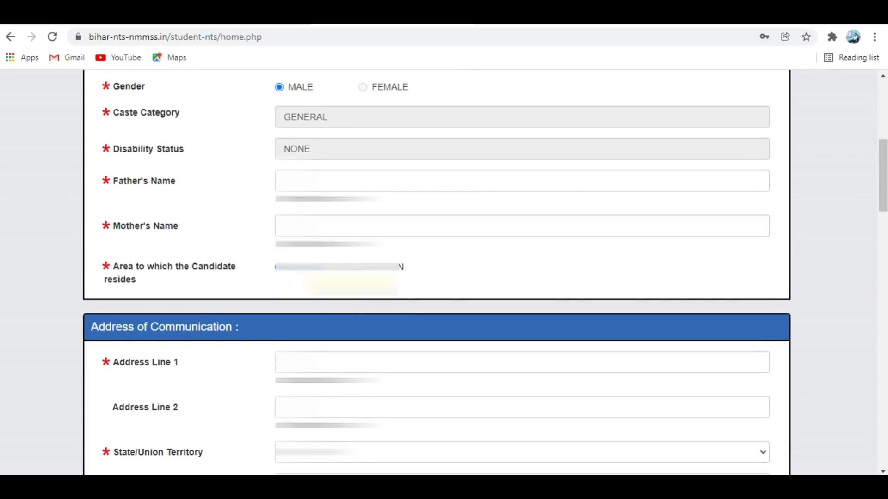
Go through the Address of Communication section, including both address lines, the State/Union Territory and the PIN code fields
scroll(324, 277, down, 2)
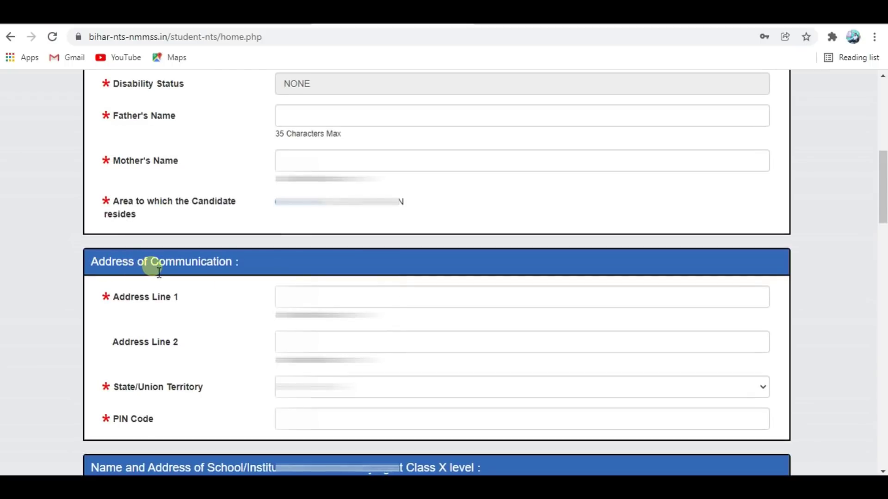
scroll(246, 292, down, 2)
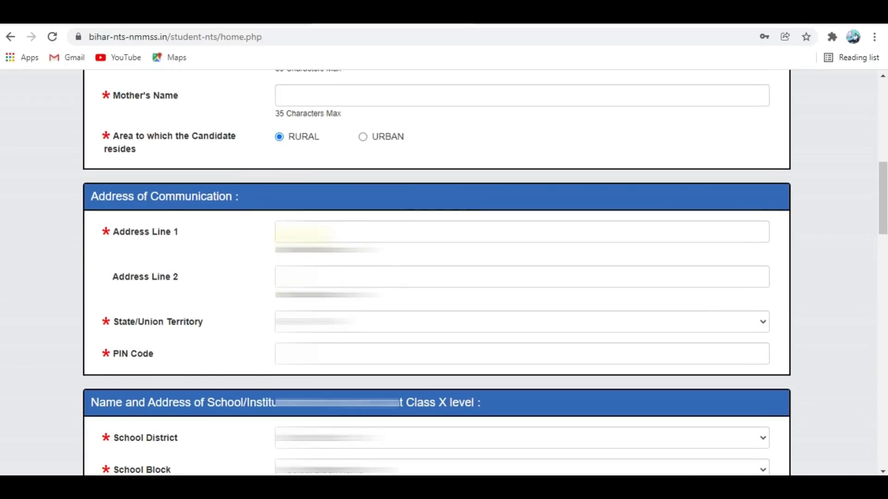
click(303, 231)
click(274, 276)
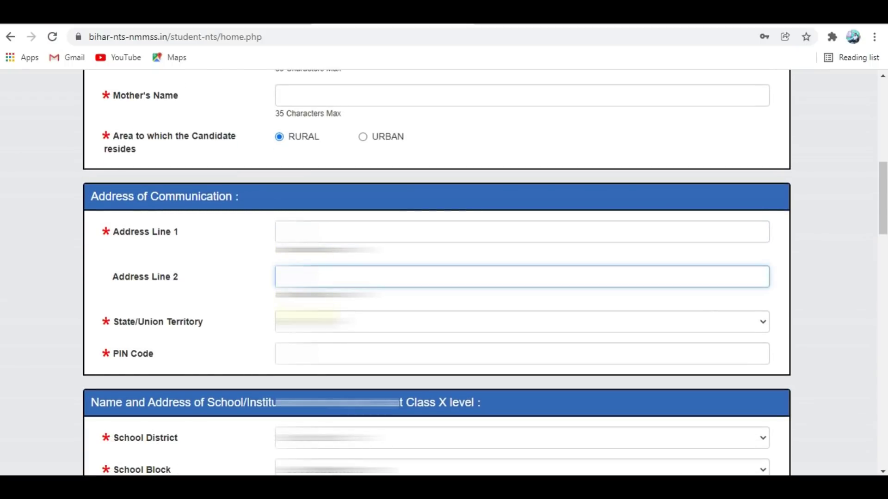
scroll(434, 273, down, 2)
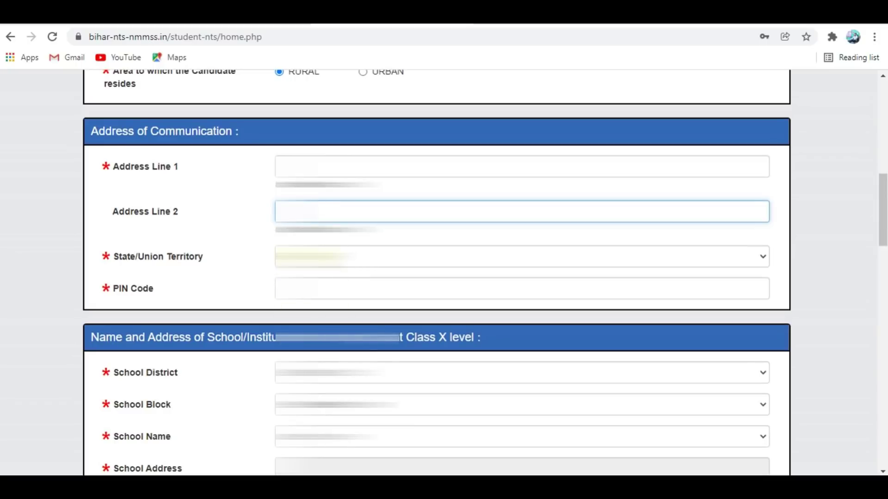
click(521, 289)
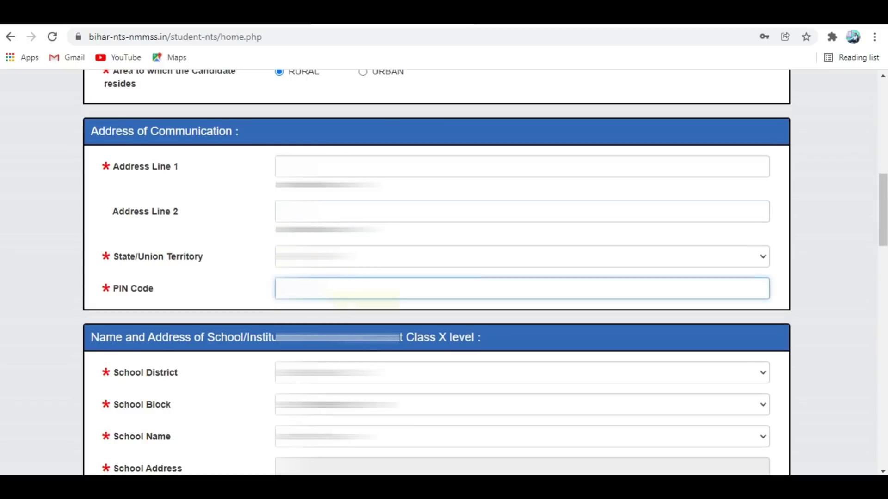
Set the Class X school's district to GOPALGANJ and its block to BARAULI
scroll(435, 273, down, 2)
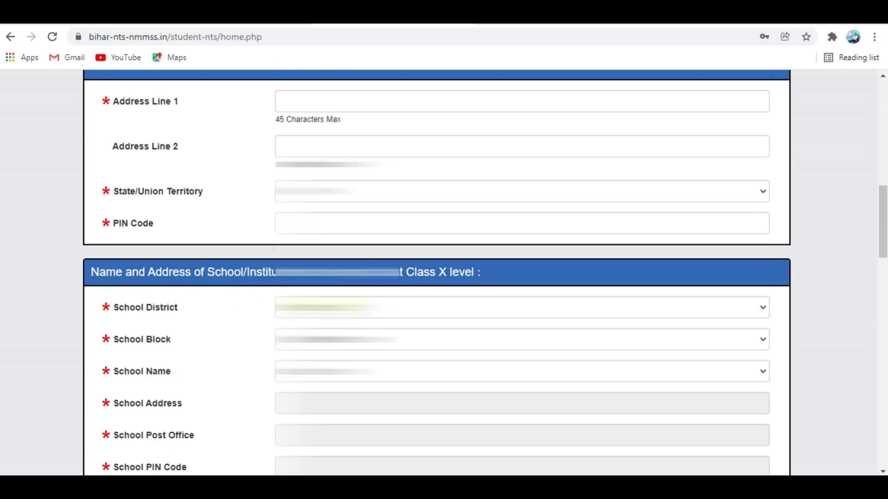
click(326, 307)
scroll(333, 185, down, 1)
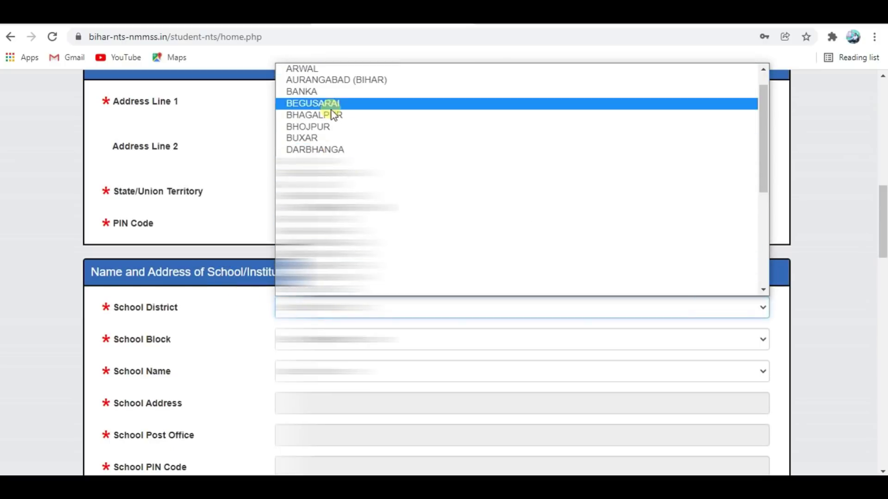
click(319, 173)
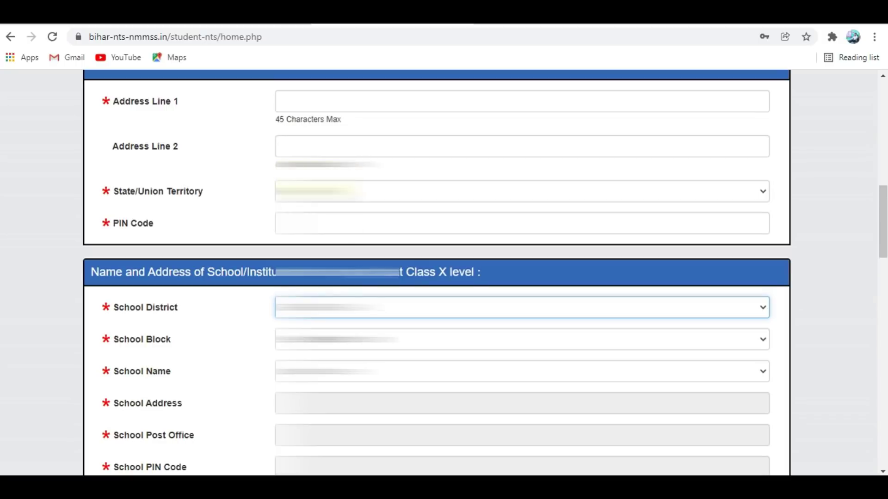
click(283, 340)
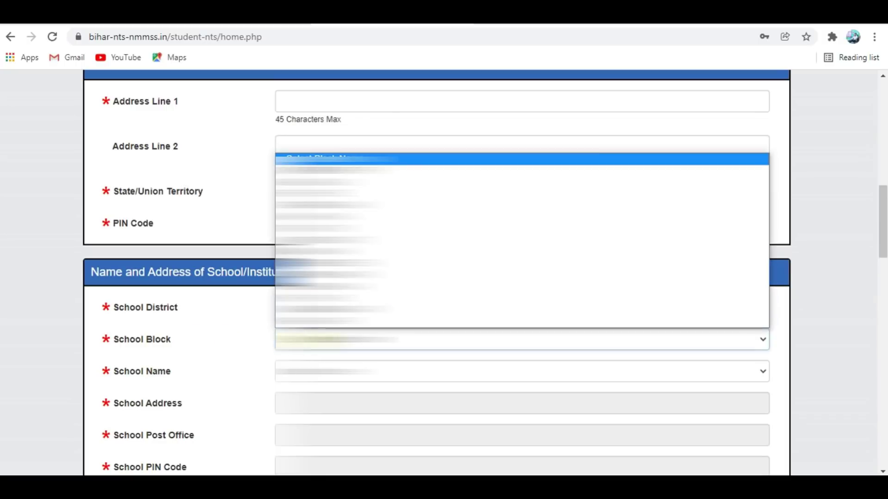
click(313, 184)
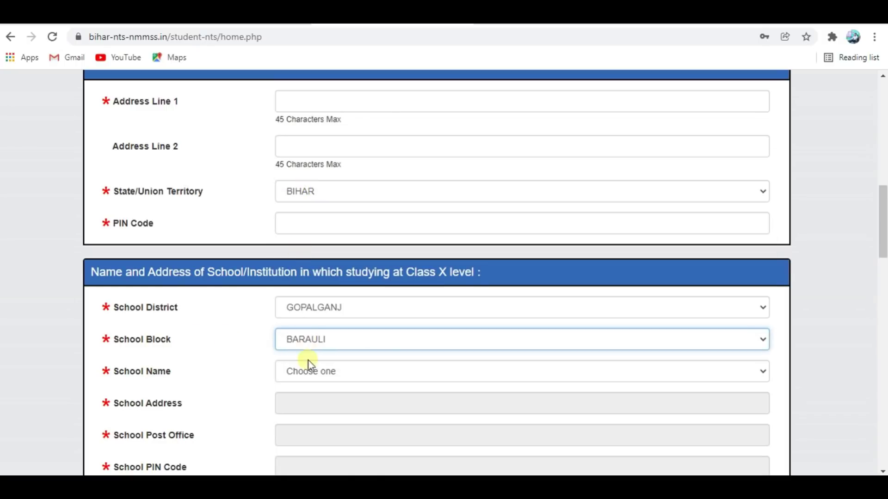
Choose H. S. S. MAHODIPUR PAKRIYA as the school name and check the school details filled in for it
click(310, 374)
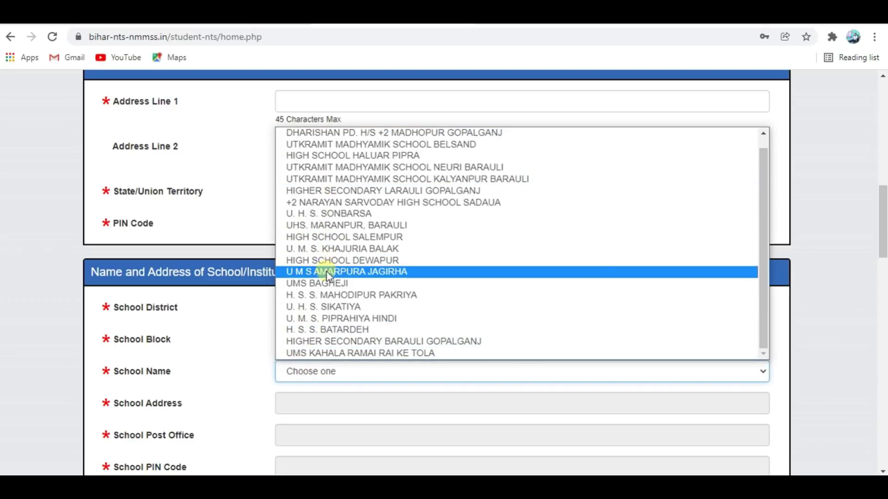
scroll(326, 307, up, 1)
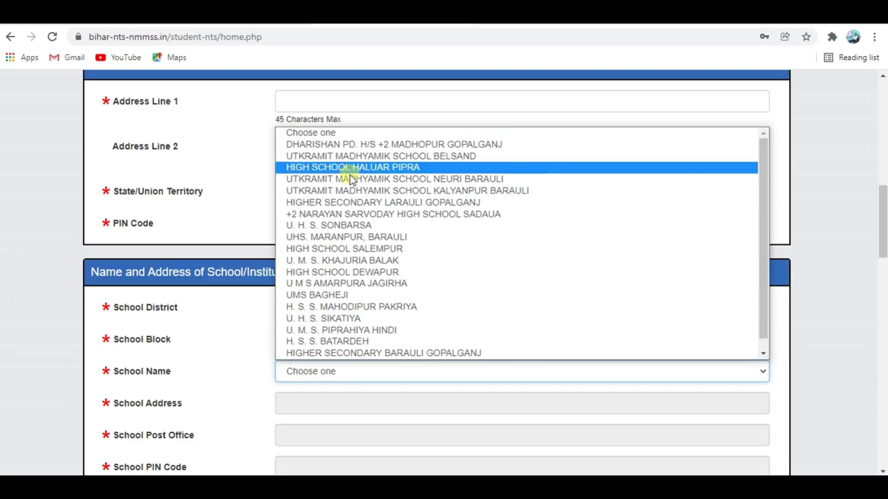
click(344, 305)
scroll(344, 301, down, 1)
scroll(344, 302, down, 1)
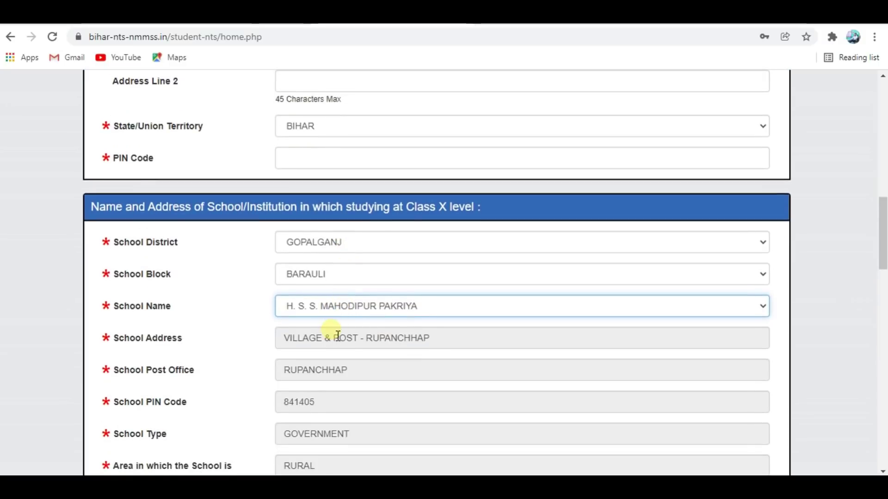
scroll(268, 335, down, 1)
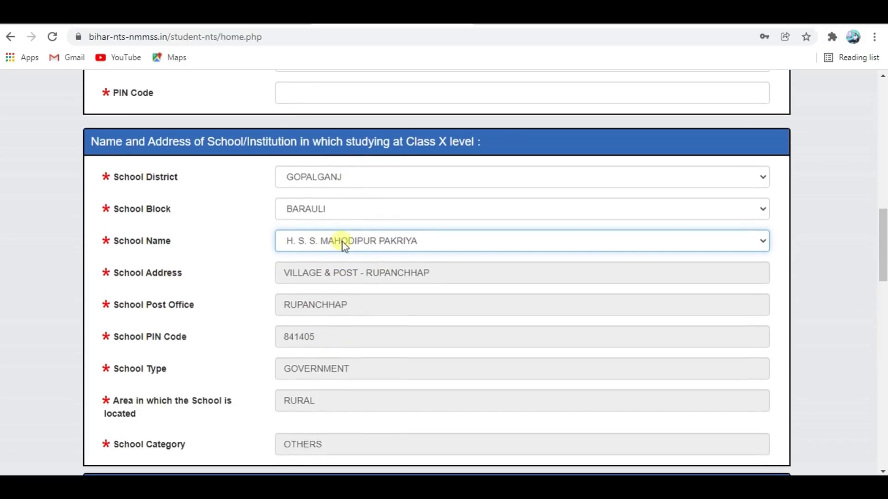
Set the medium of examination to ENGLISH at both the State level and the NCERT level
scroll(349, 266, down, 3)
scroll(356, 277, down, 1)
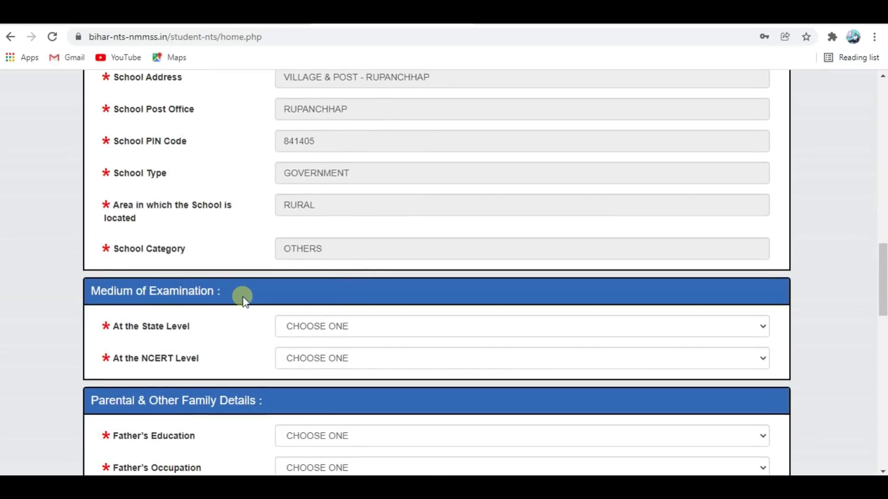
scroll(236, 299, down, 1)
drag(142, 263, 187, 262)
click(315, 258)
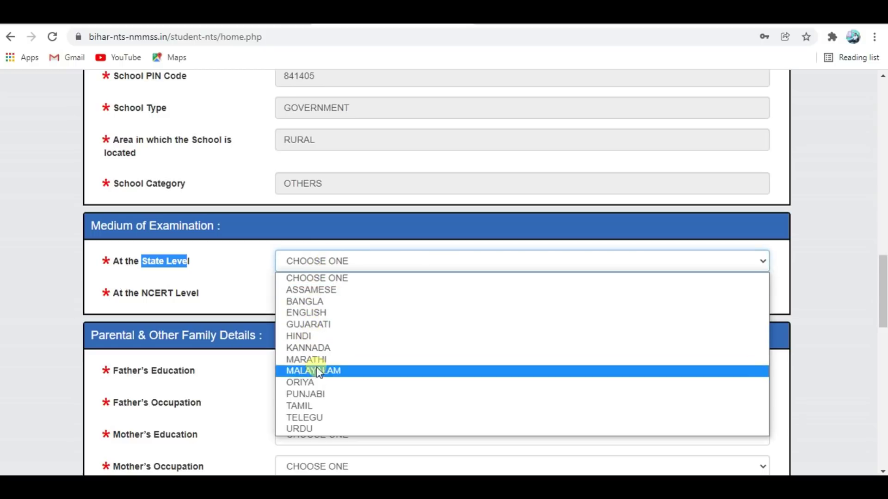
click(307, 313)
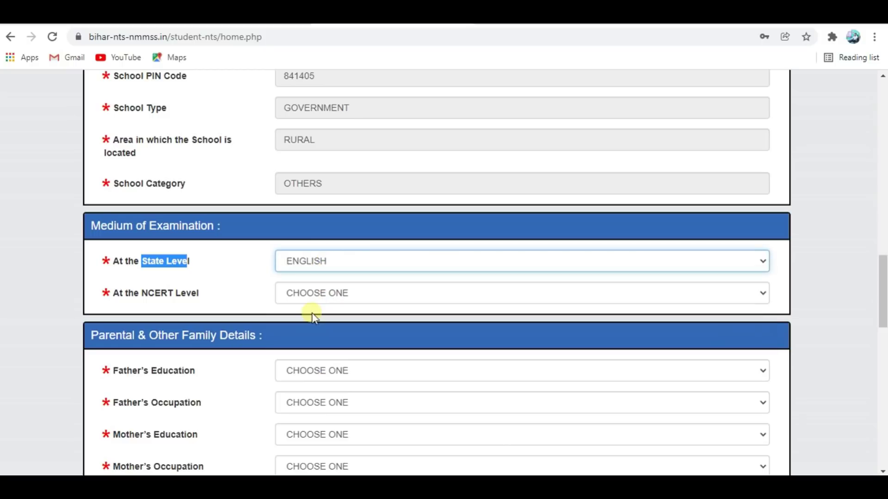
click(198, 296)
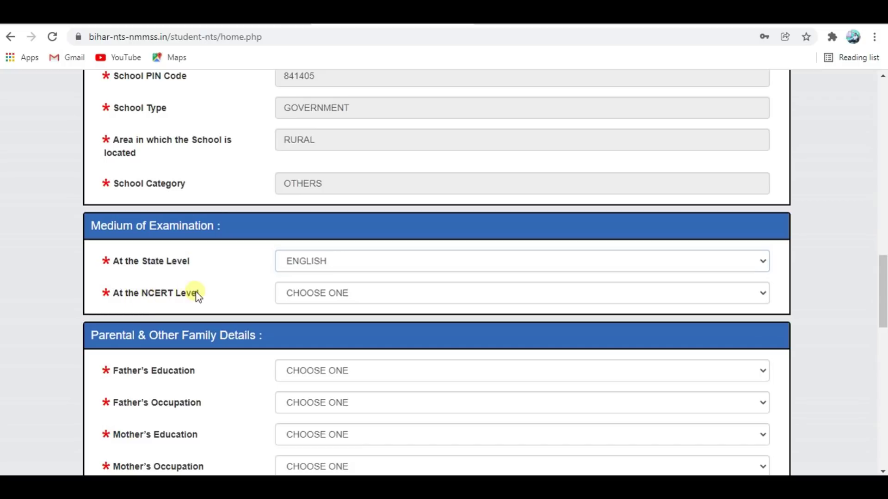
click(301, 293)
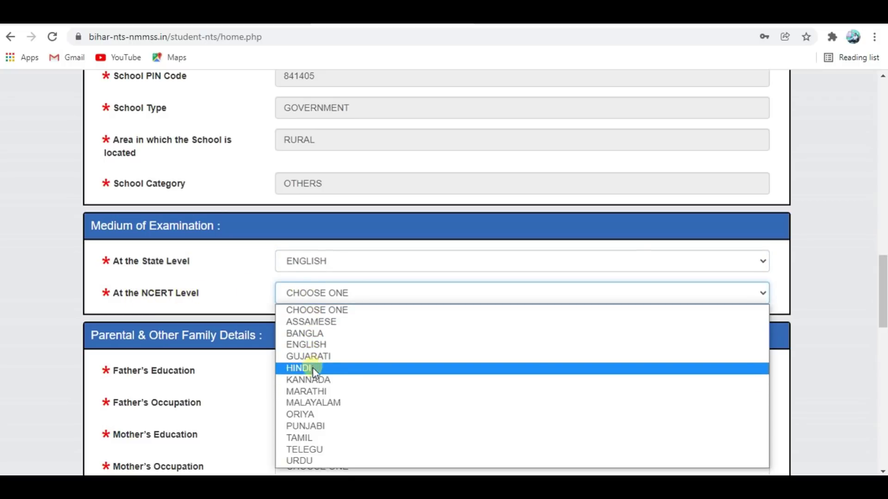
click(308, 345)
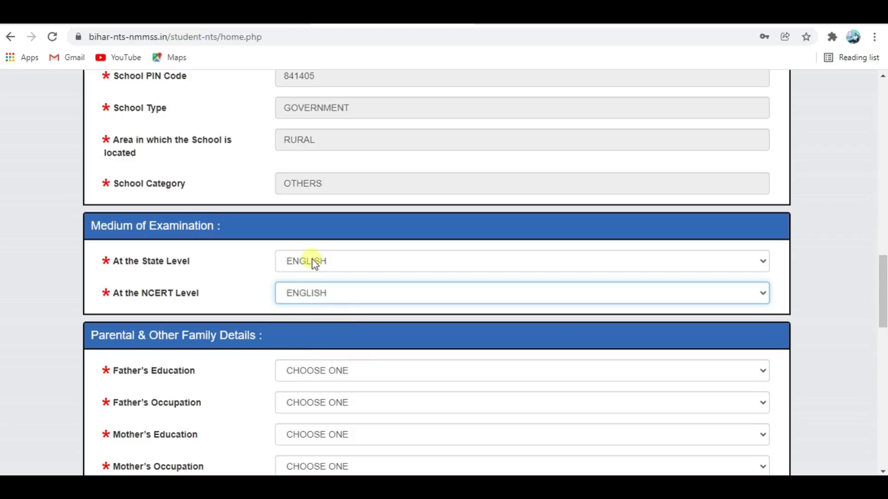
drag(148, 262, 199, 262)
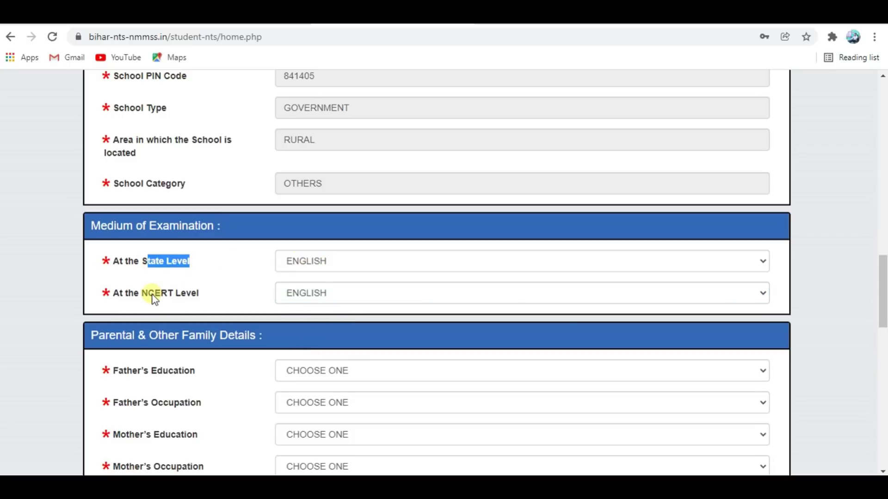
drag(143, 294, 222, 297)
click(224, 294)
Set the father's education to GRADUATION and the father's occupation to NOT EMPLOYED in the family details
scroll(231, 254, down, 3)
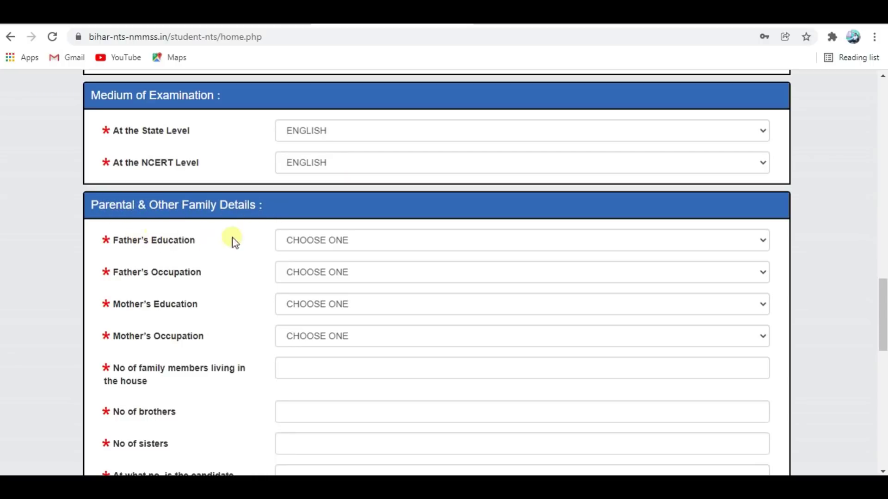
click(314, 240)
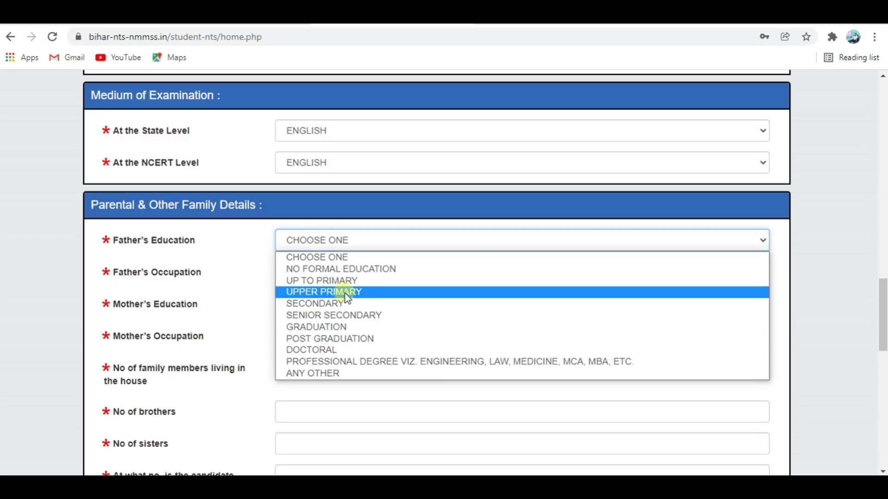
click(329, 327)
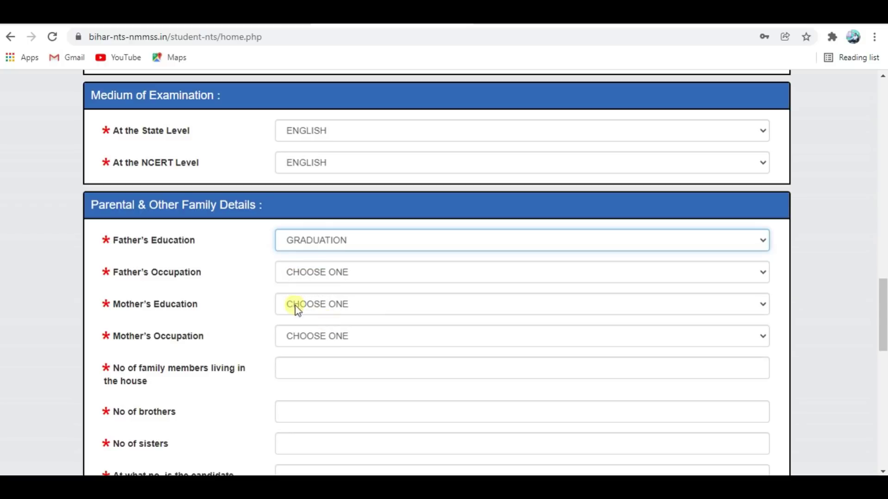
click(295, 271)
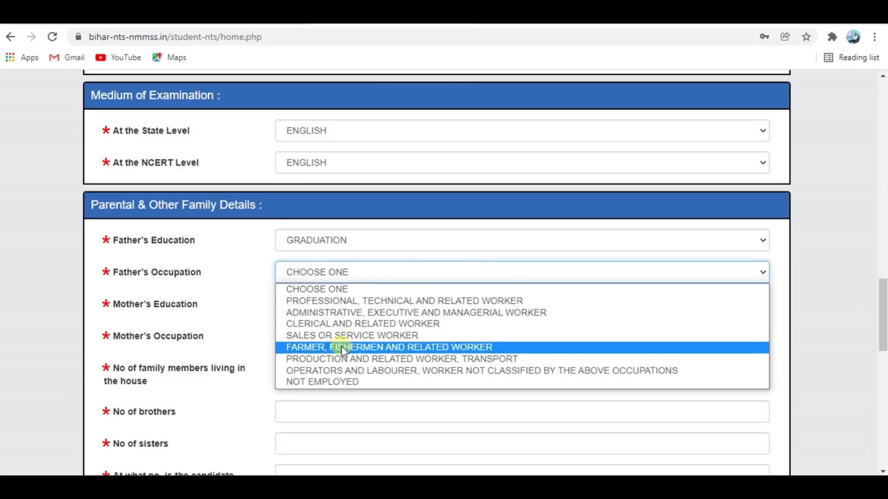
click(342, 382)
Set the mother's education to UPPER PRIMARY and the mother's occupation to NOT EMPLOYED
click(302, 306)
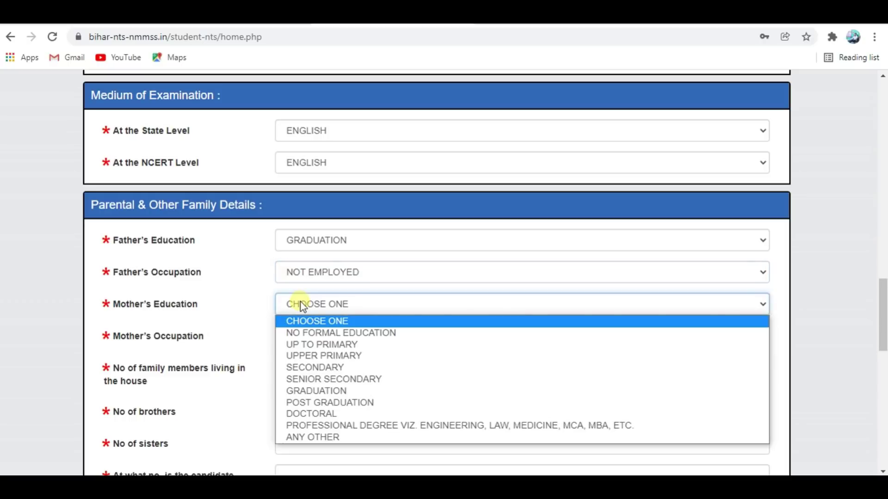
click(313, 360)
scroll(336, 337, down, 2)
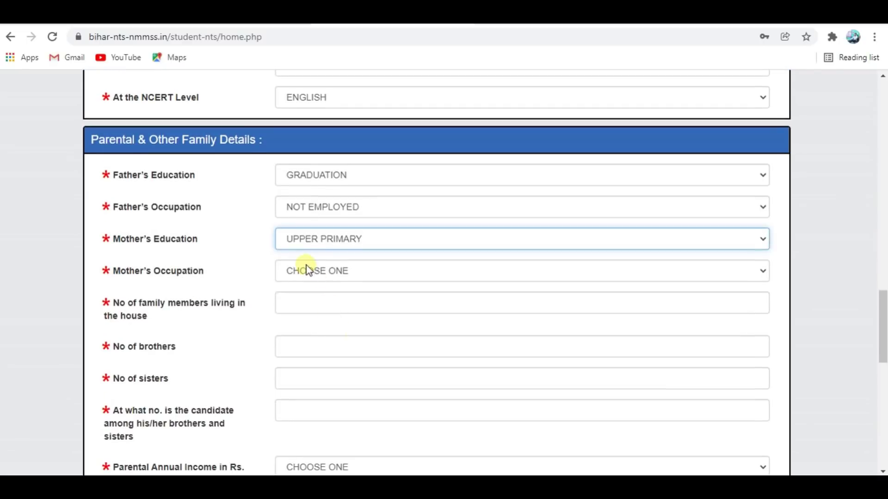
click(305, 266)
click(326, 381)
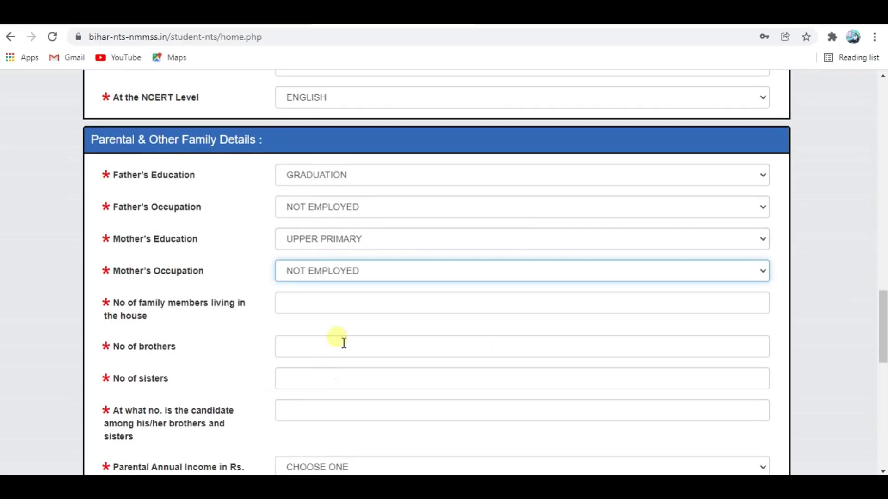
Enter 6 family members living in the house, 2 brothers, 2 sisters, and 3 as the candidate's position among the siblings
scroll(340, 334, down, 1)
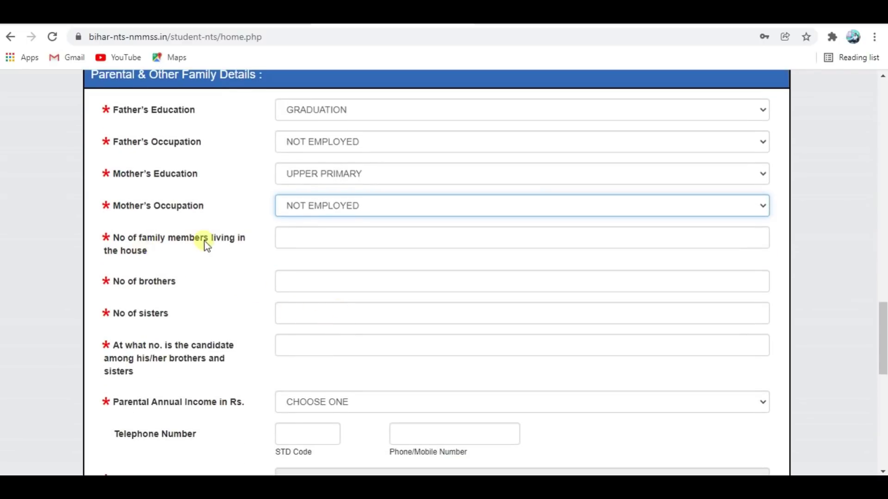
click(287, 241)
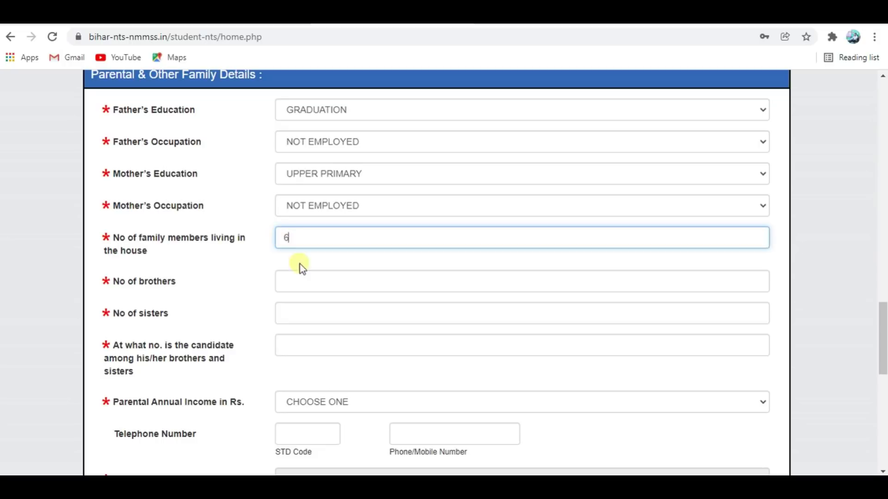
click(302, 282)
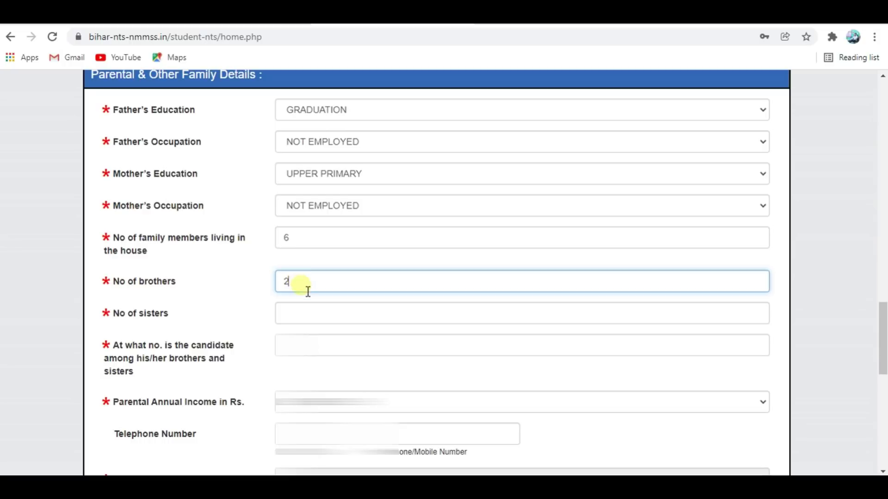
click(305, 319)
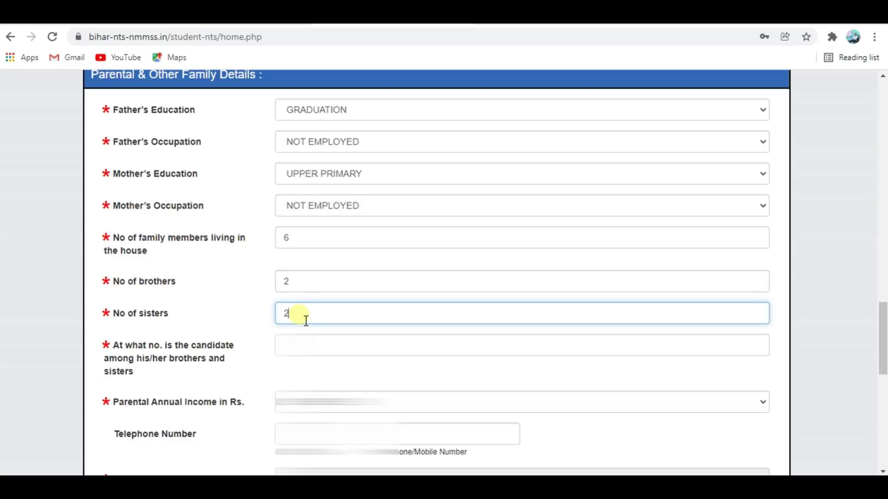
scroll(305, 322, down, 1)
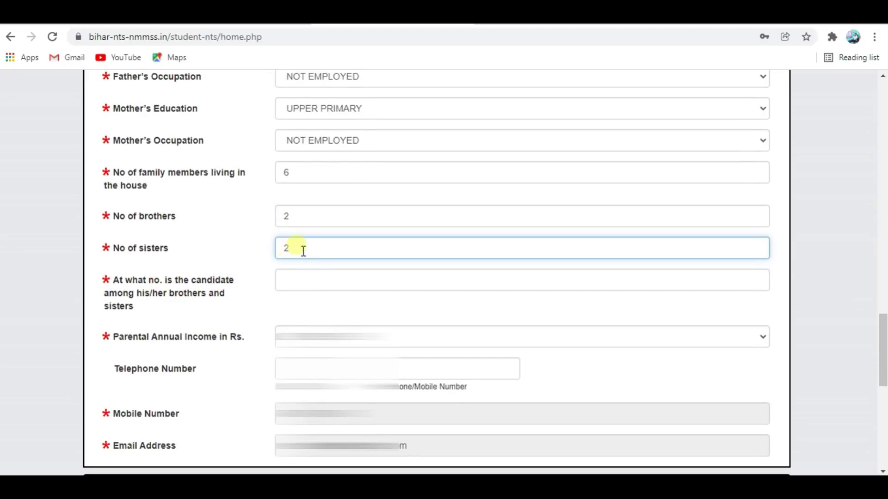
click(297, 282)
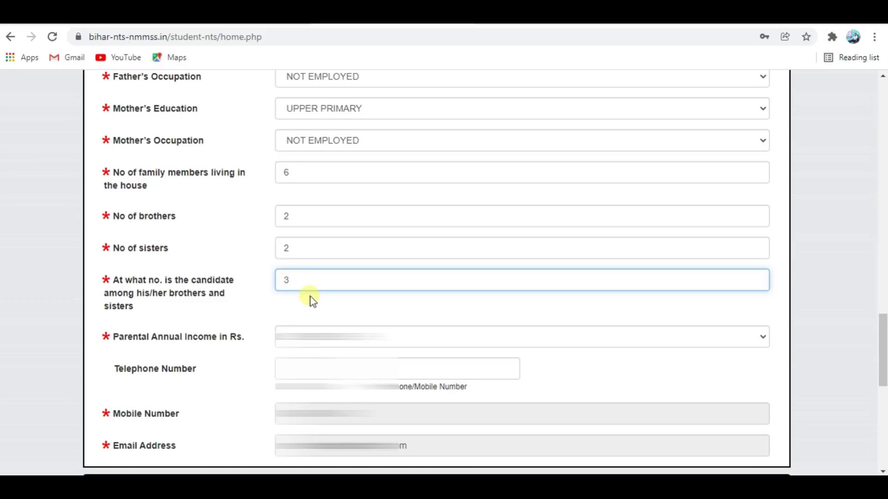
scroll(310, 297, down, 1)
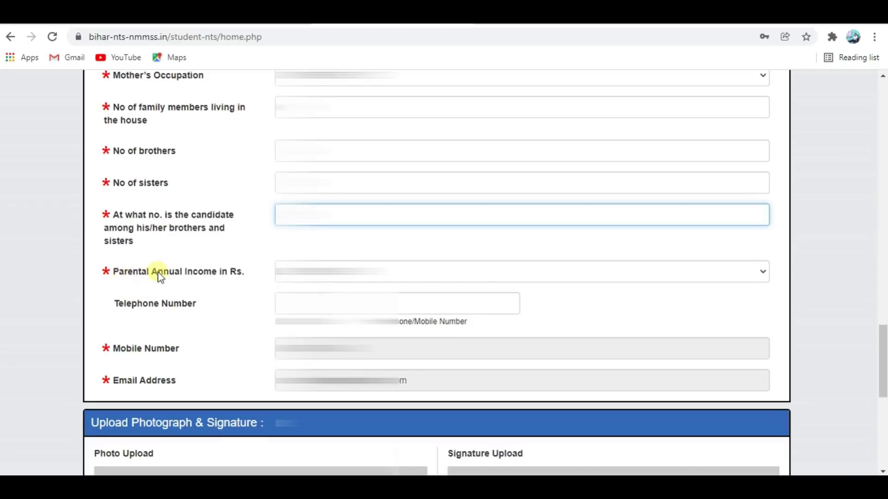
Select the parental annual income bracket in the family details
click(342, 273)
key(Down)
key(Down)
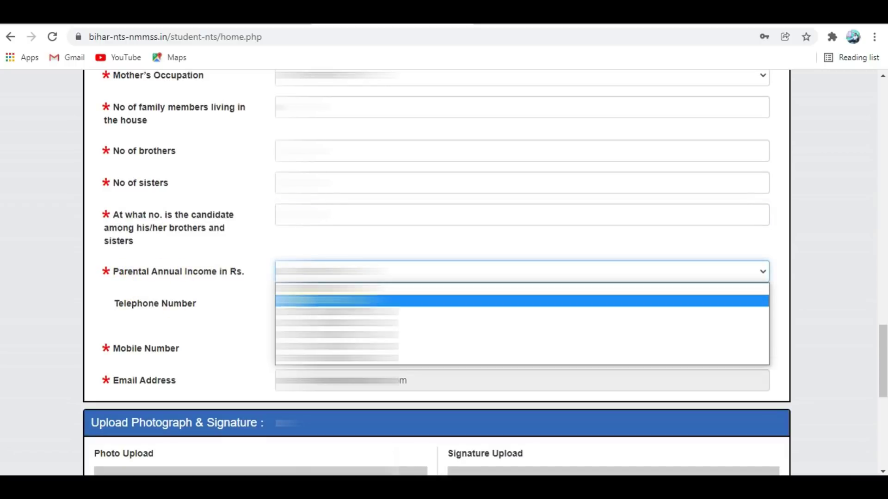
key(Return)
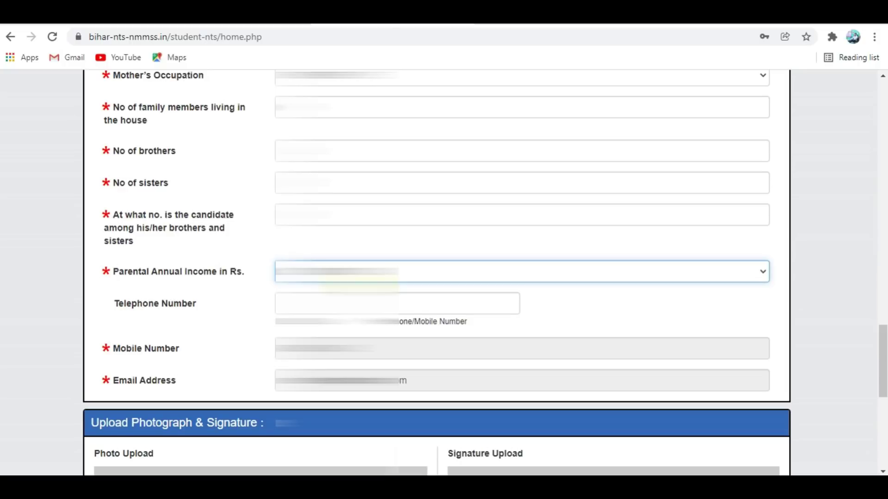
Upload the candidate's photograph and signature images, and save the application form to continue to its preview
scroll(437, 274, down, 1)
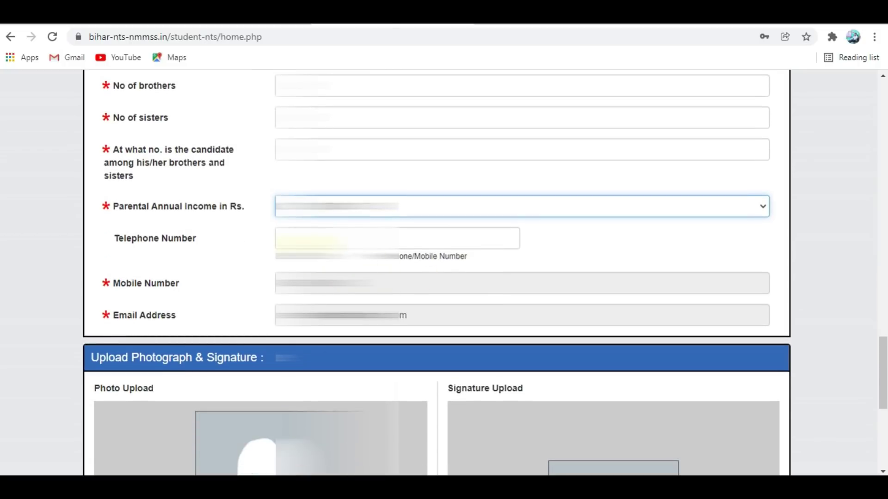
scroll(460, 260, down, 1)
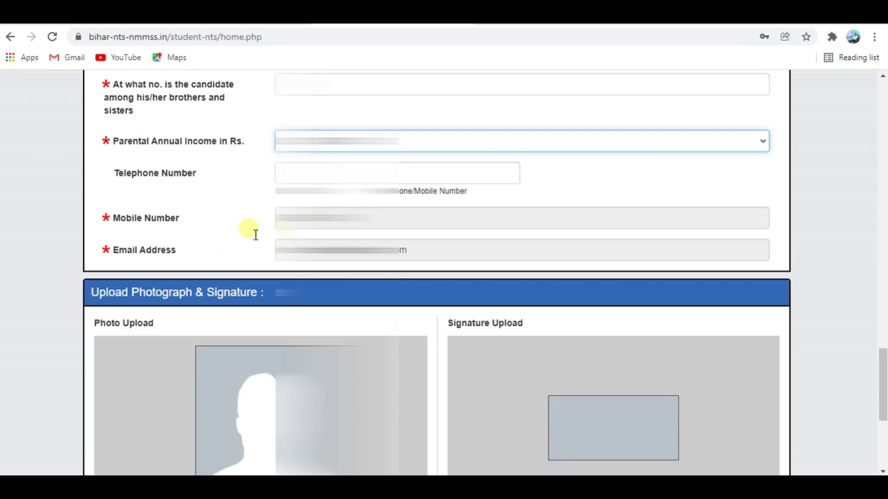
scroll(370, 261, down, 3)
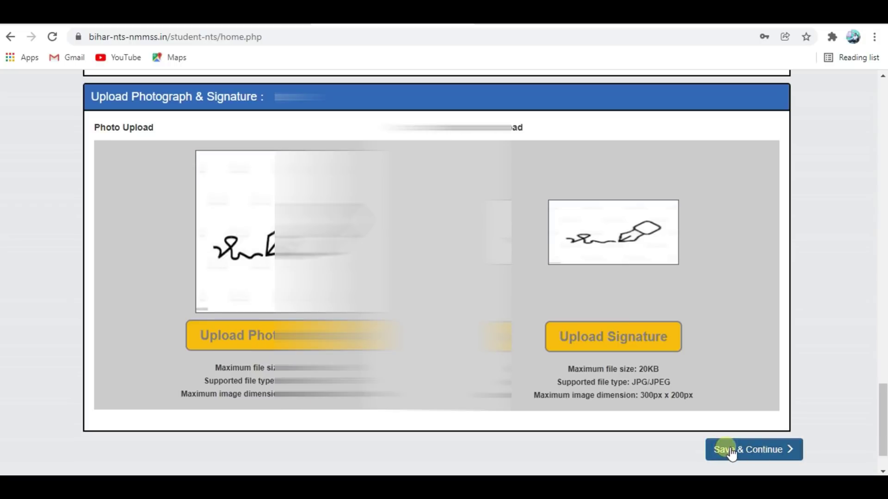
click(730, 450)
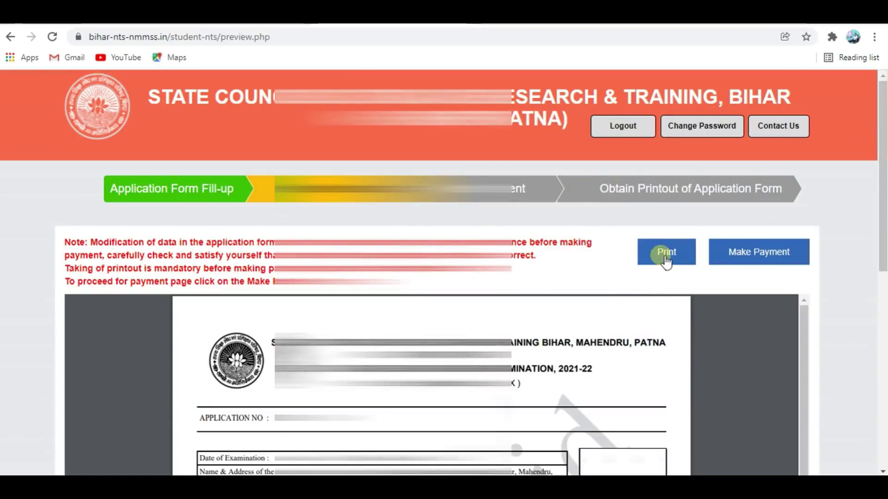
Download the printable PDF of the application form and check the entries in the preview
click(669, 257)
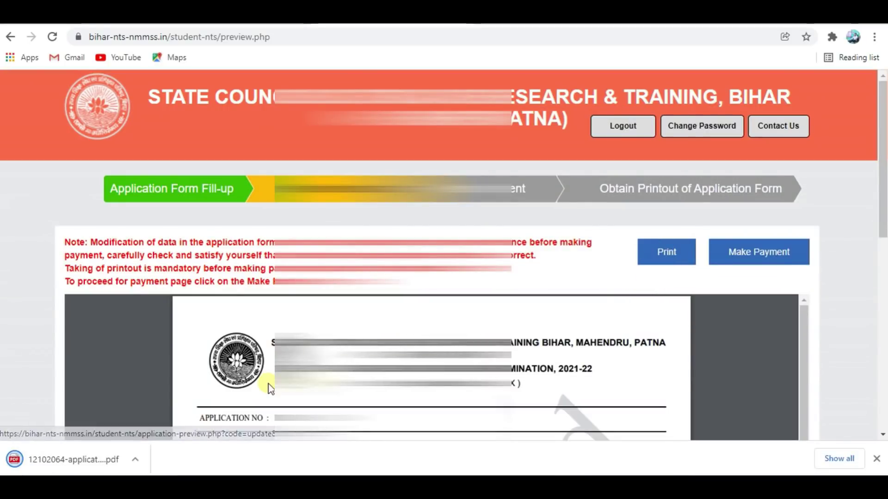
scroll(250, 384, down, 2)
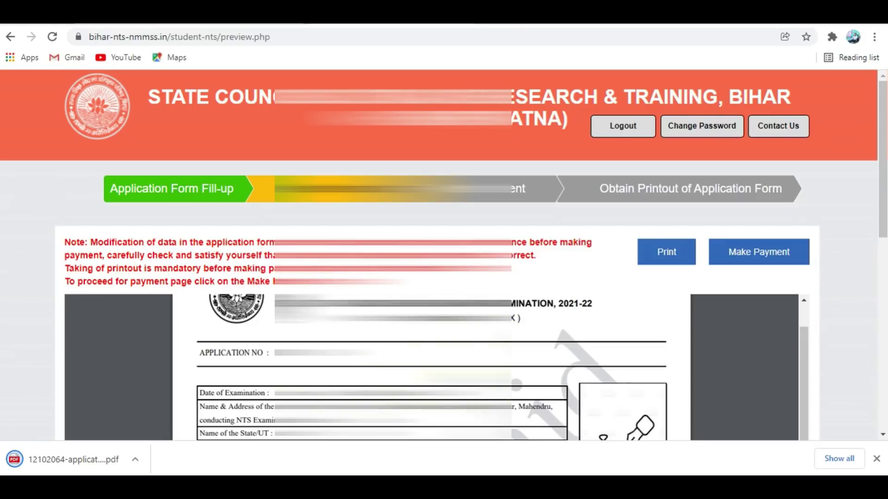
scroll(510, 378, up, 2)
Proceed to the payment stage, enter the candidate's city and accept the declaration
click(755, 259)
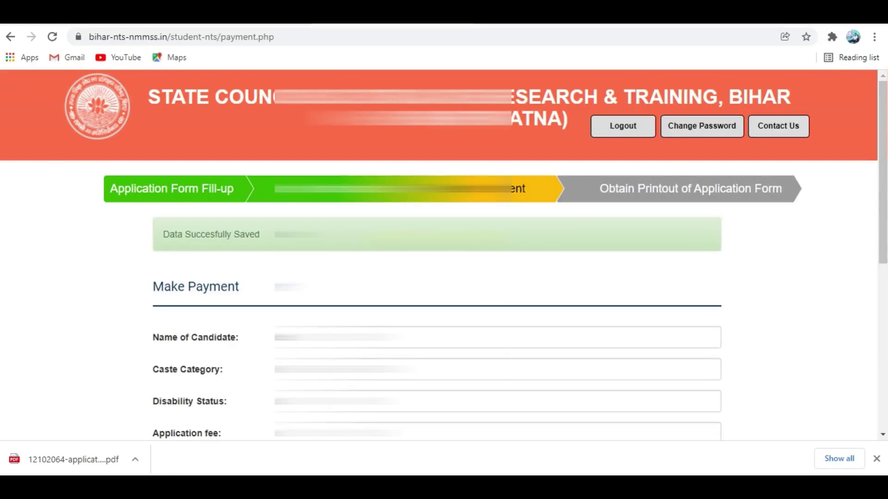
scroll(437, 255, down, 4)
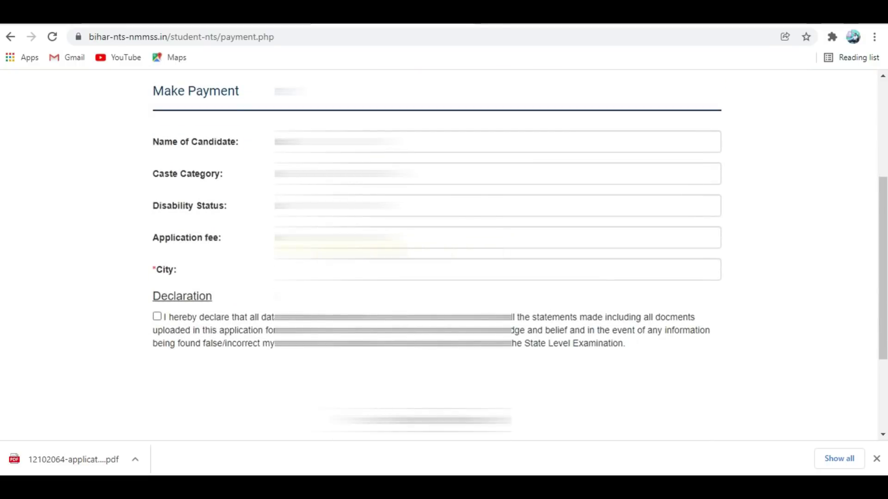
click(497, 238)
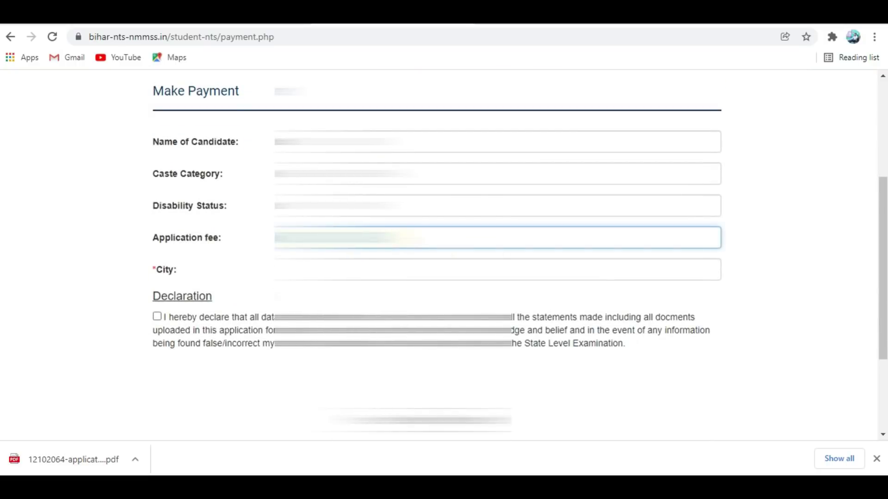
click(497, 269)
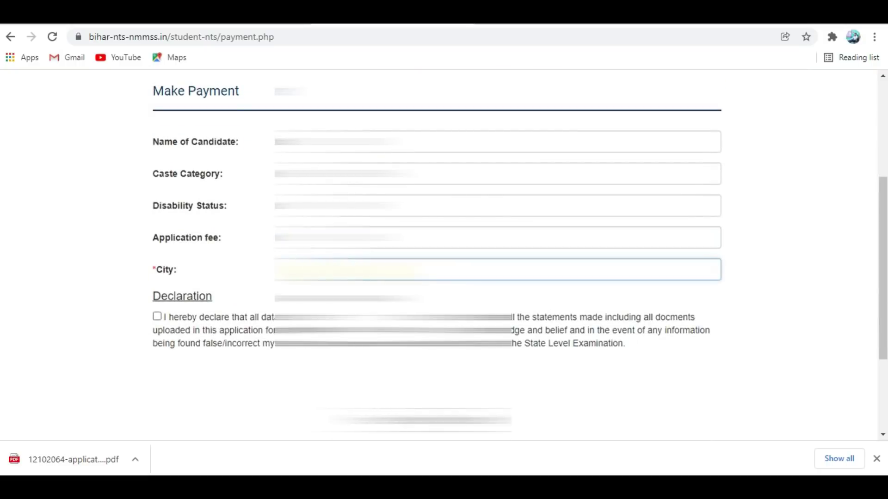
key(Return)
click(157, 317)
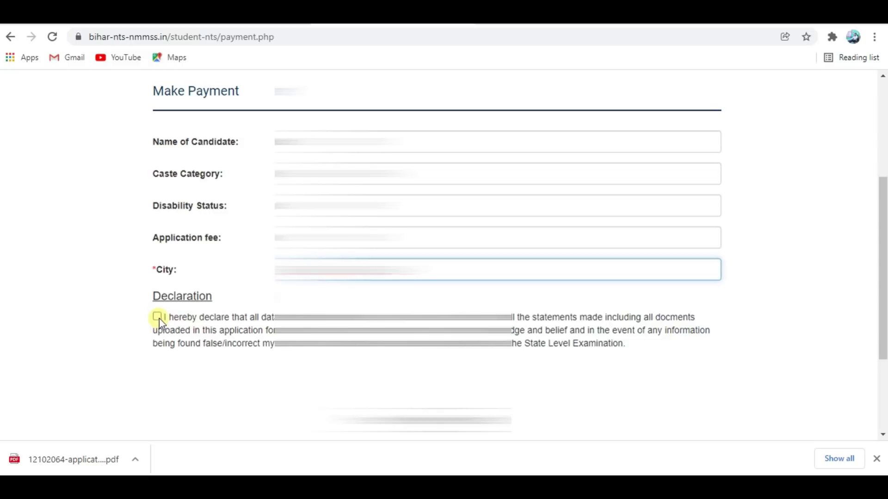
Continue to the secure payment gateway for the application fee and bring up its payment options
click(409, 420)
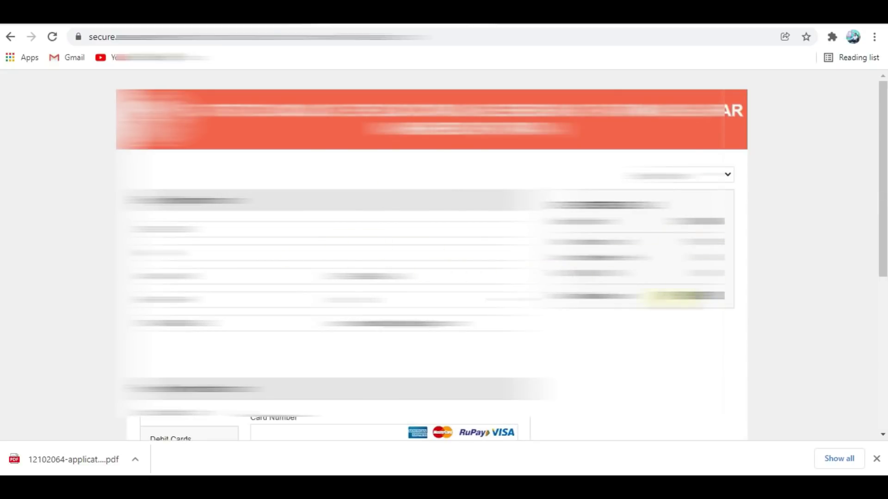
scroll(657, 317, down, 3)
scroll(657, 317, down, 2)
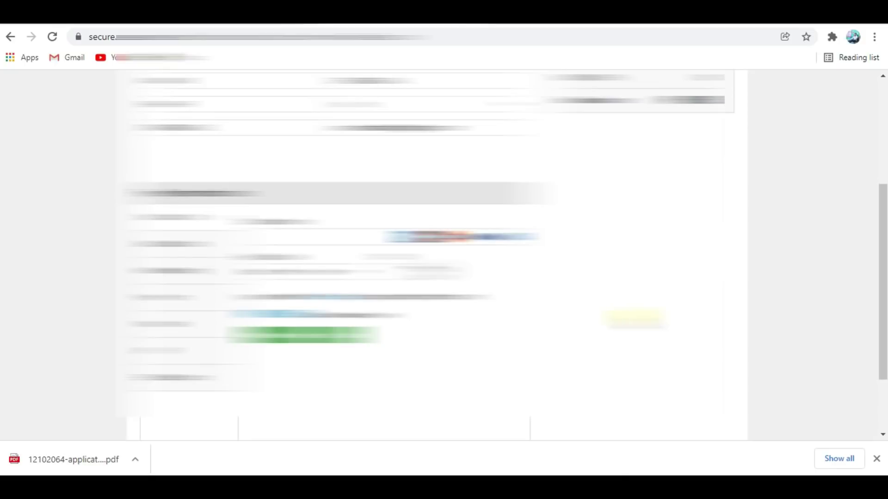